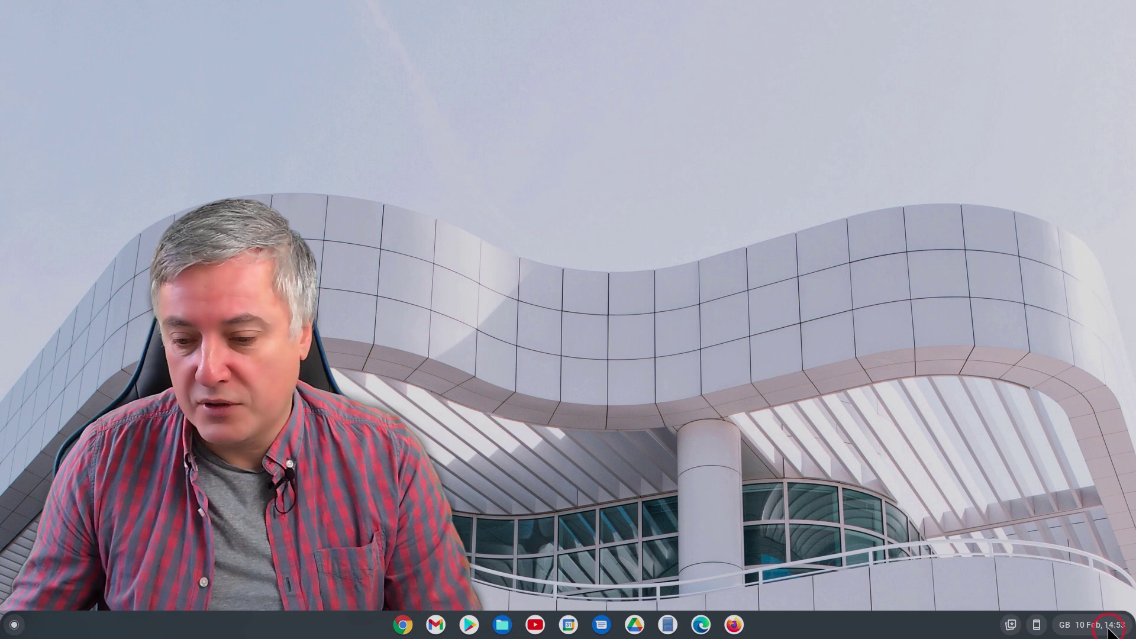
From the shelf clock, open the tray's February 2022 month calendar with 10 Feb marked as today.
left_click(1097, 629)
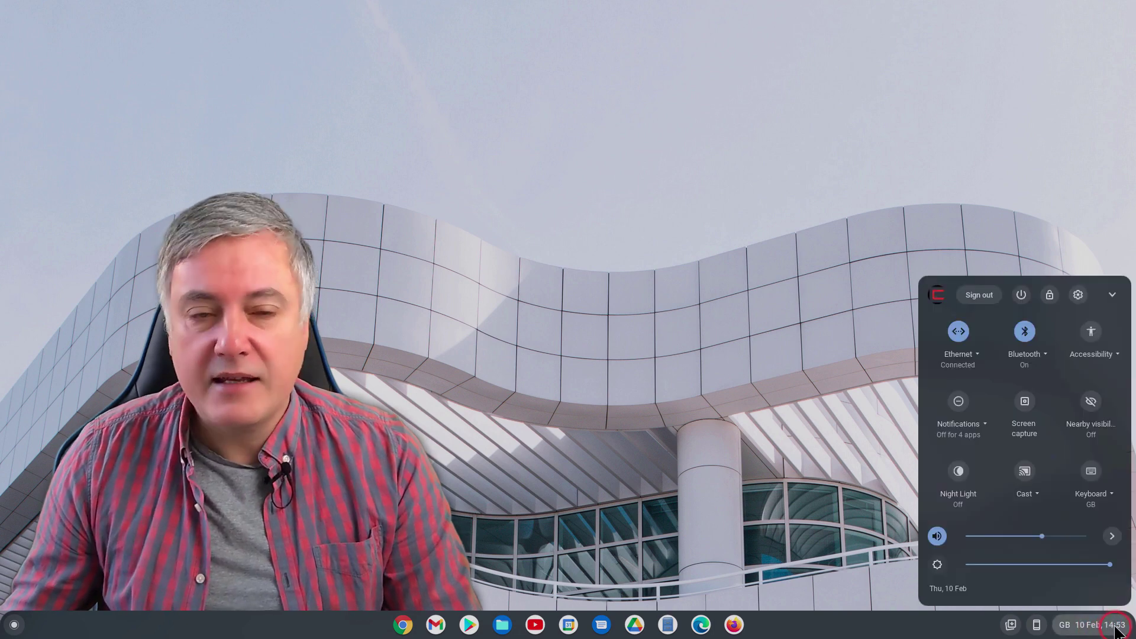
left_click(1114, 629)
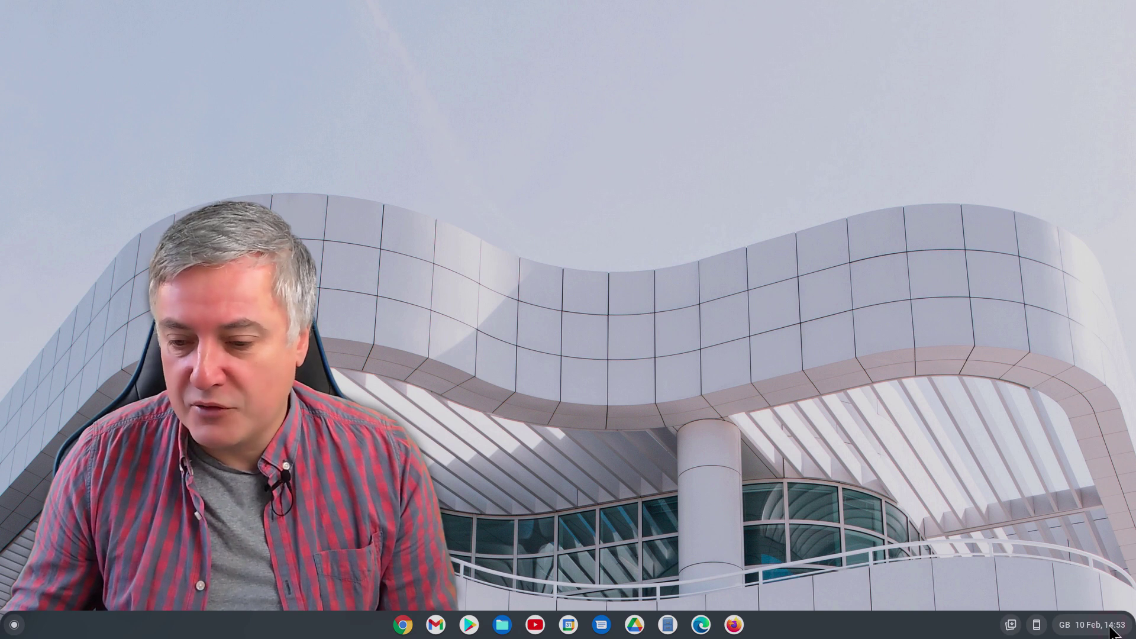
left_click(1098, 626)
left_click(1062, 601)
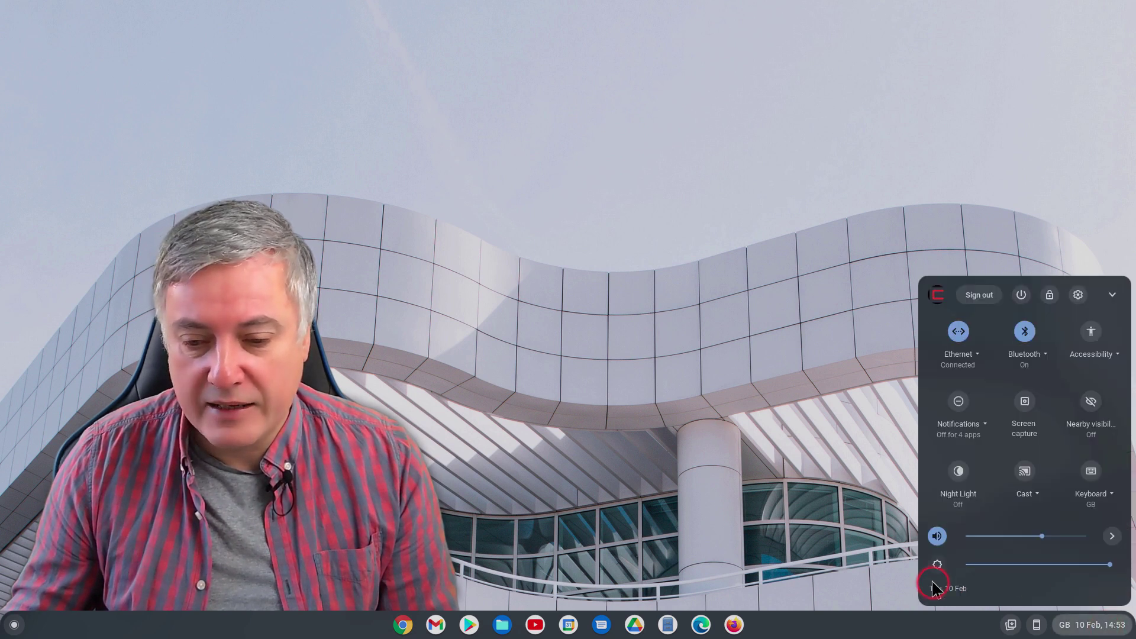
left_click(948, 589)
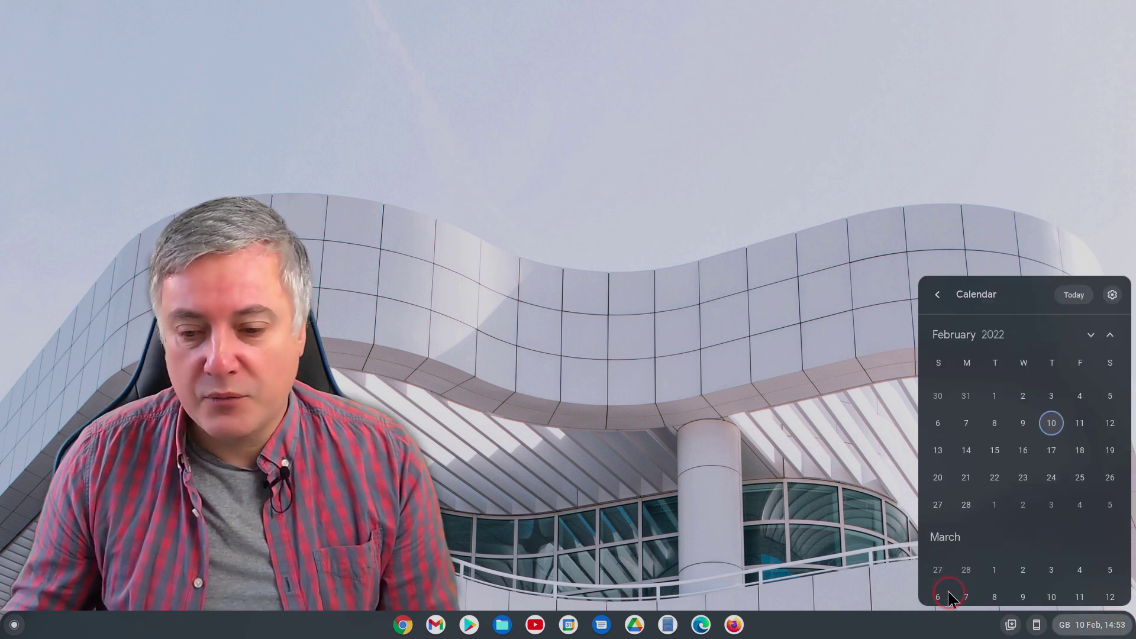
left_click(872, 519)
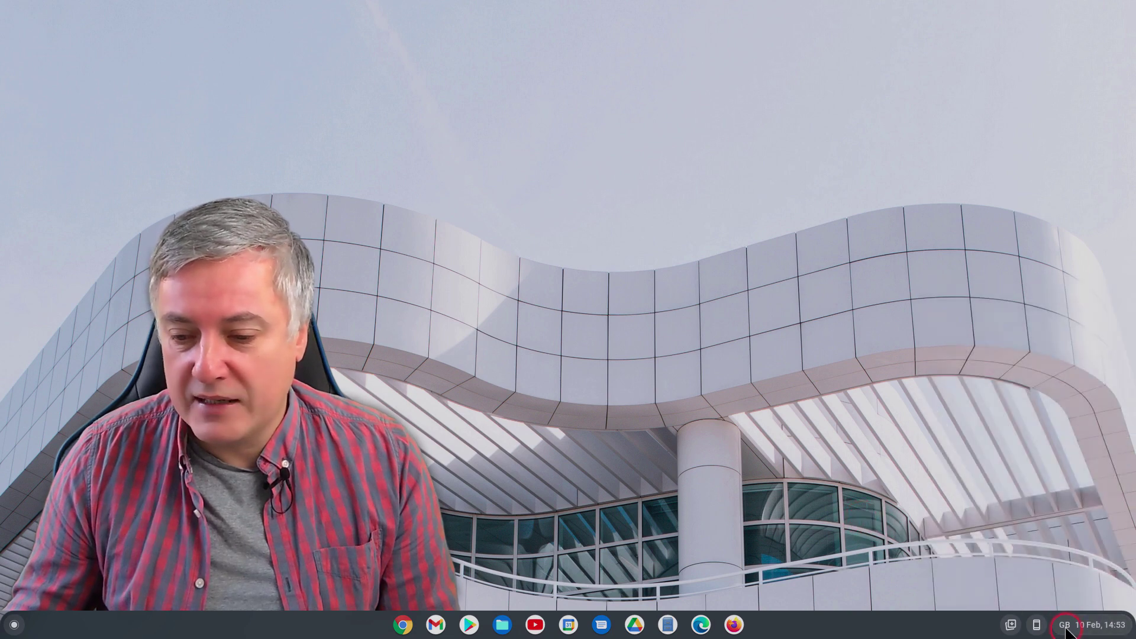
left_click(1102, 629)
left_click(1099, 632)
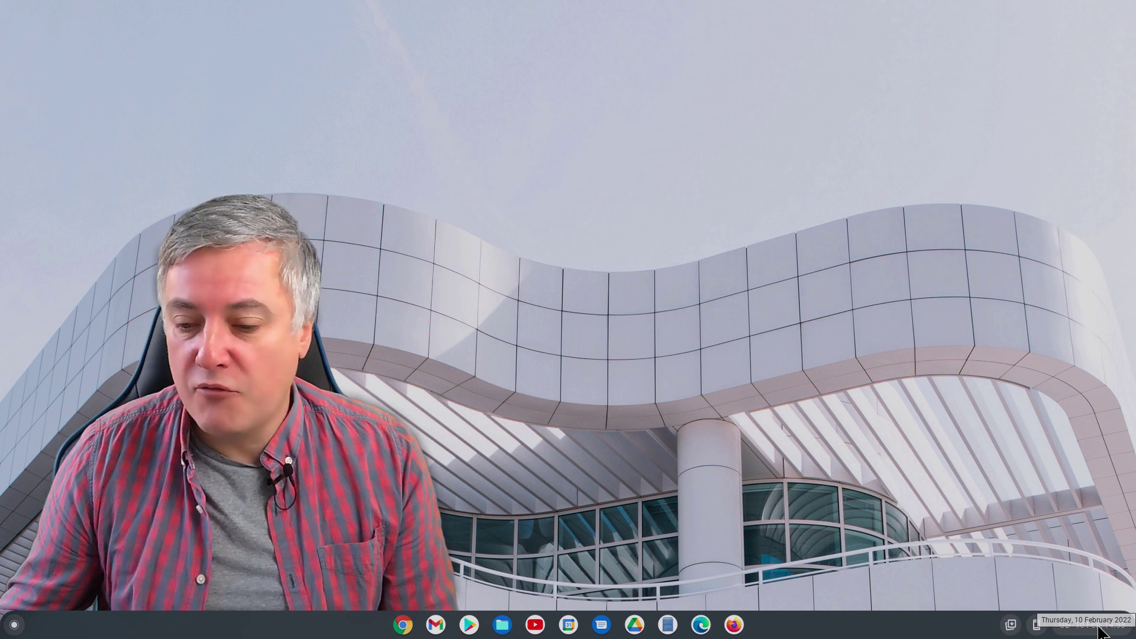
left_click(1102, 632)
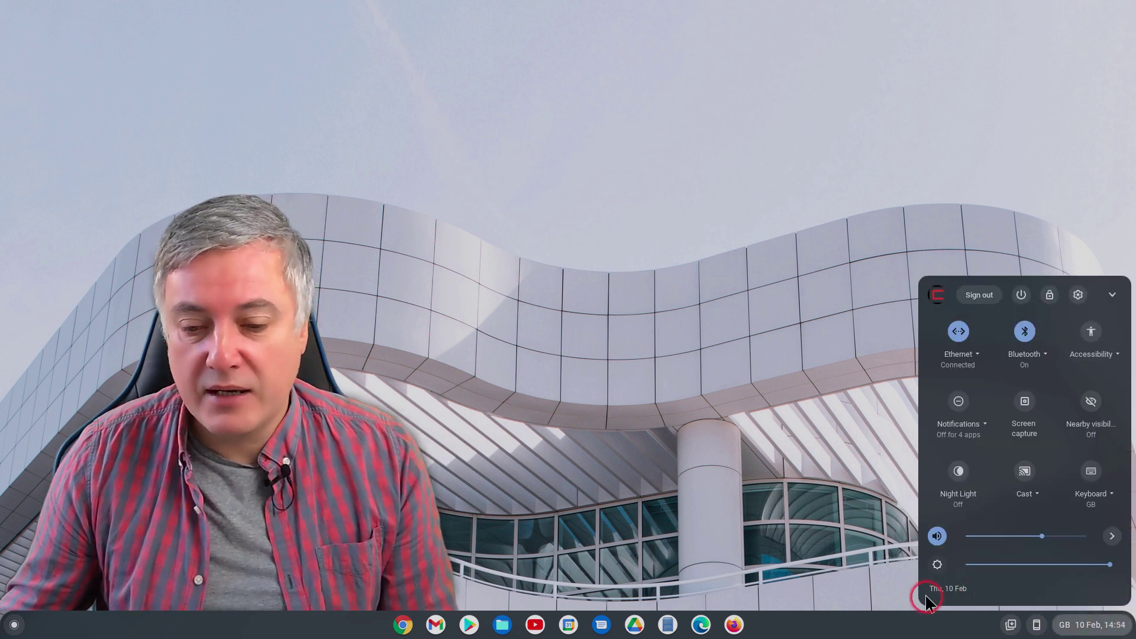
left_click(950, 589)
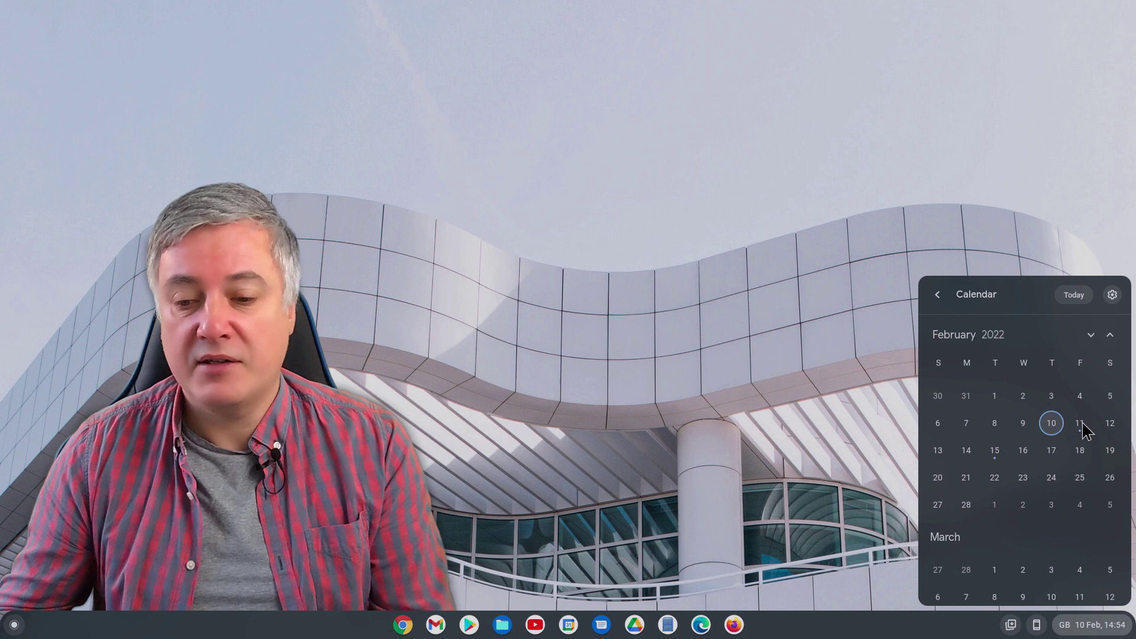
Close the calendar, view version 98.0.4758.91 on Settings' About Chrome OS page, then close Settings.
left_click(1084, 624)
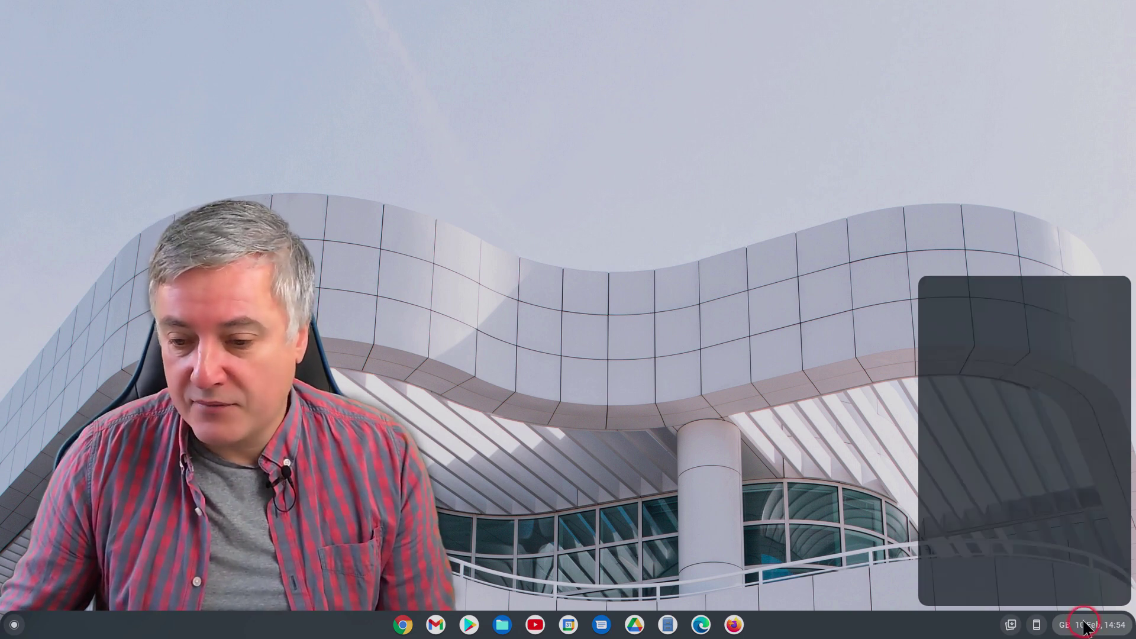
left_click(1086, 624)
left_click(1077, 294)
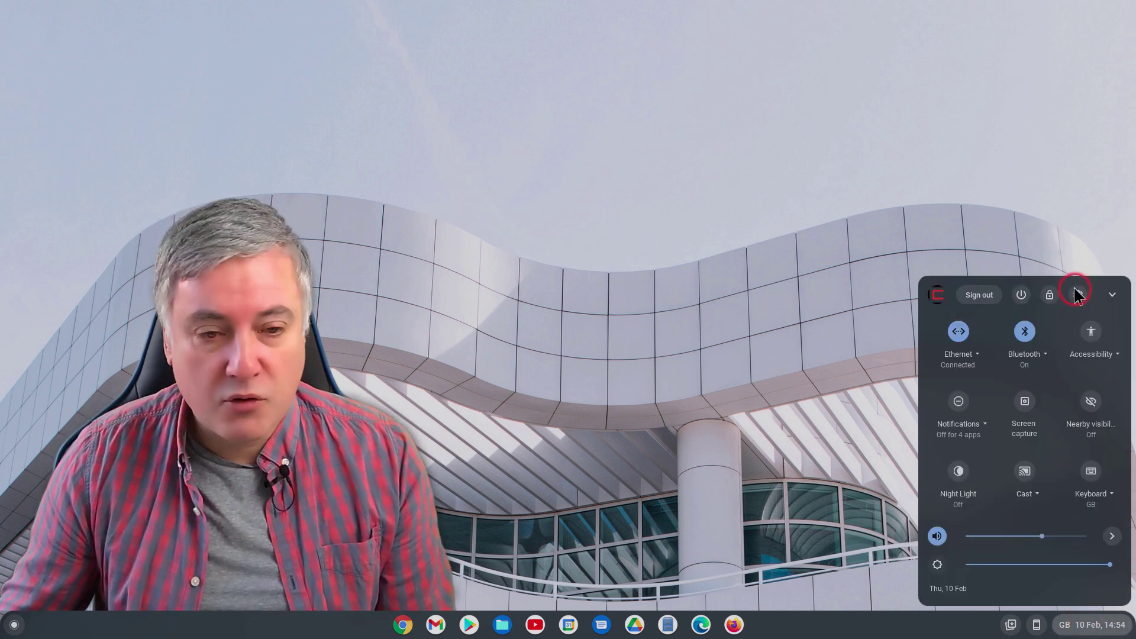
left_click(385, 477)
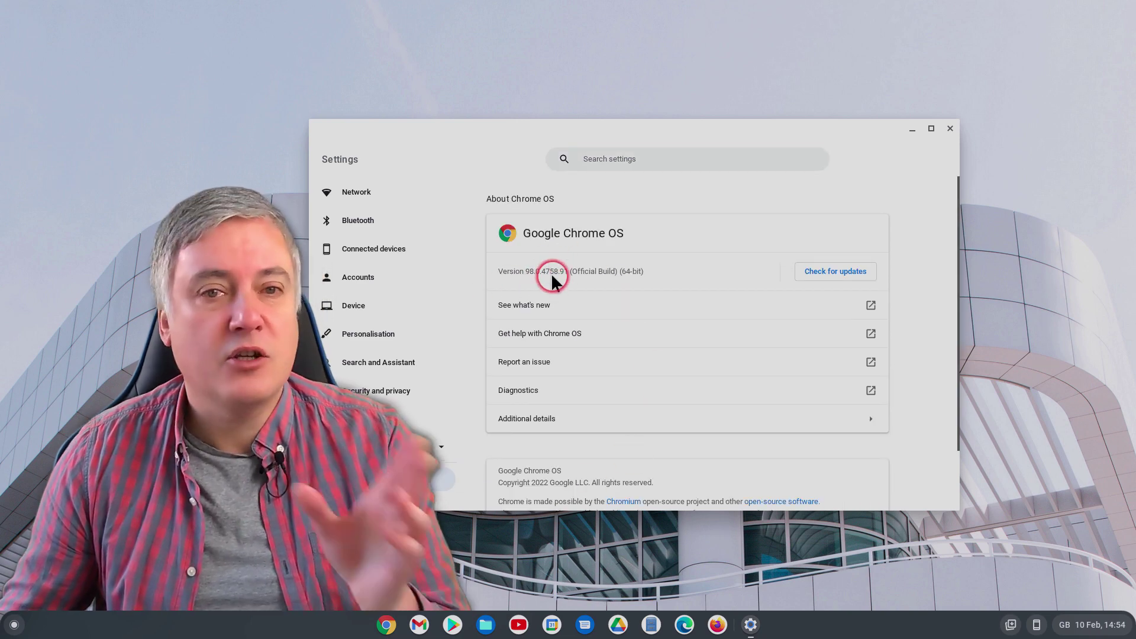
left_click(949, 128)
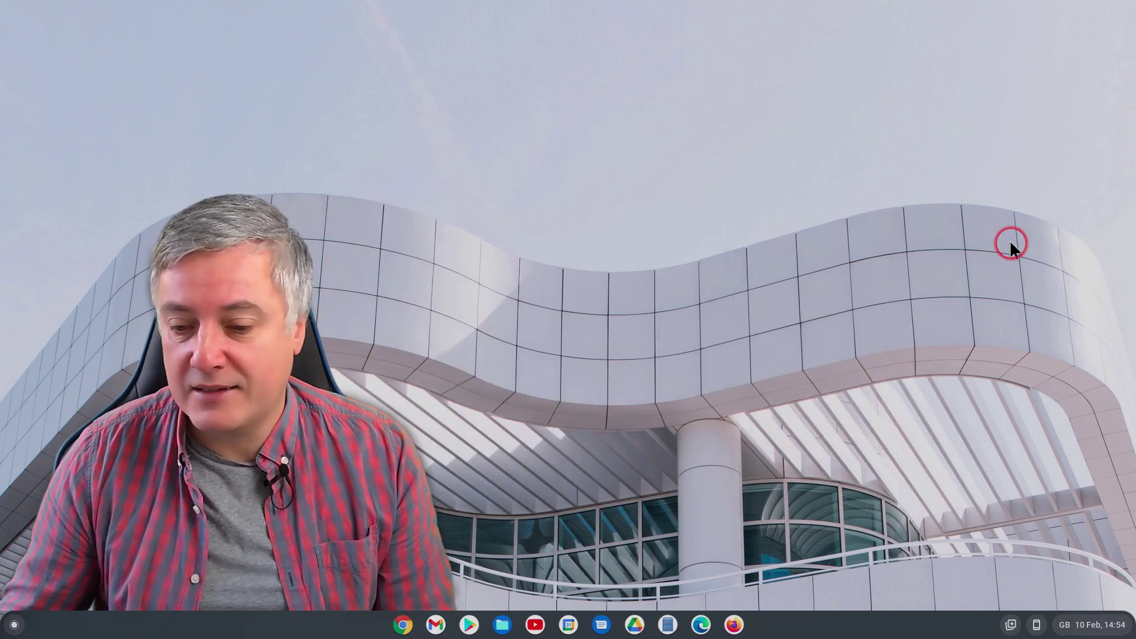
Reopen the February calendar, view Feb 11's 'Go to the gym' event (2:00–3:00 pm), then close it.
left_click(1098, 622)
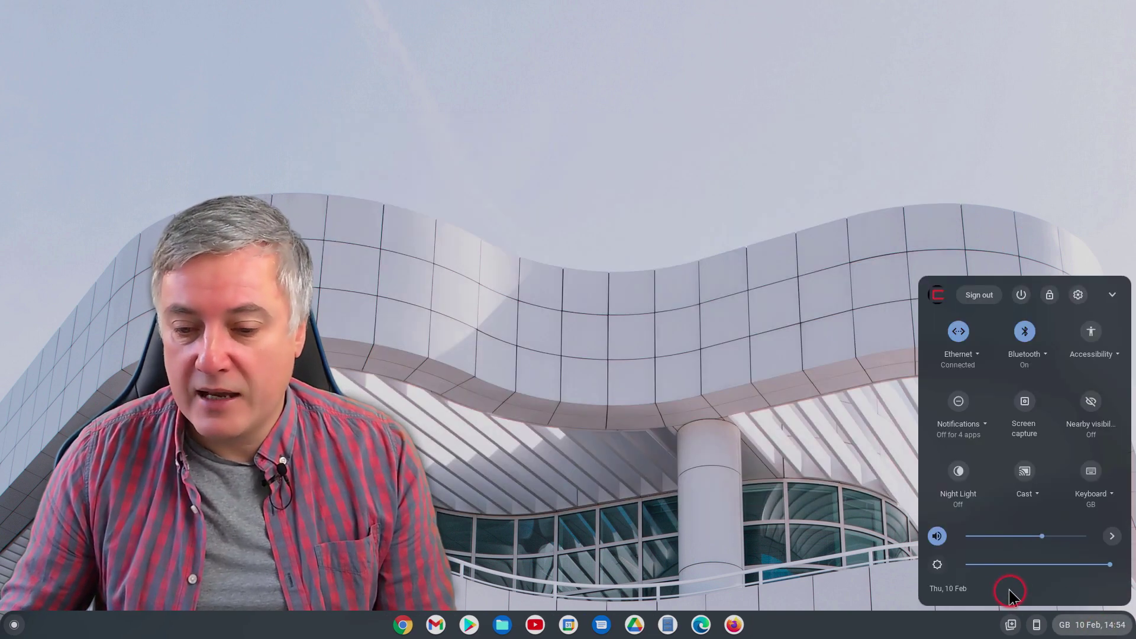
left_click(947, 588)
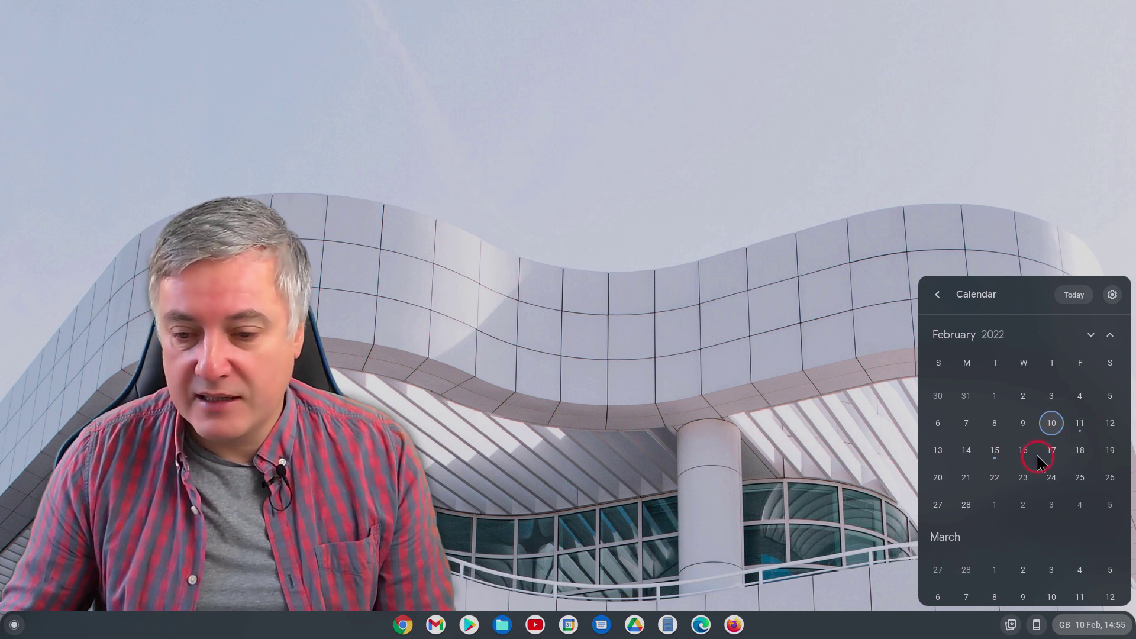
left_click(1081, 422)
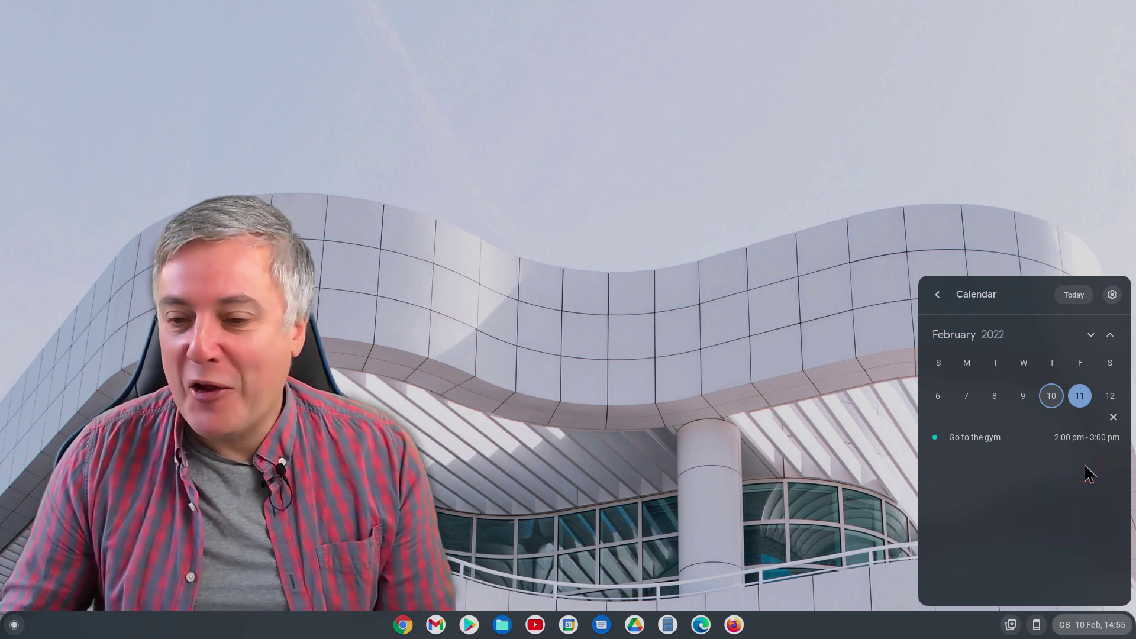
left_click(1111, 418)
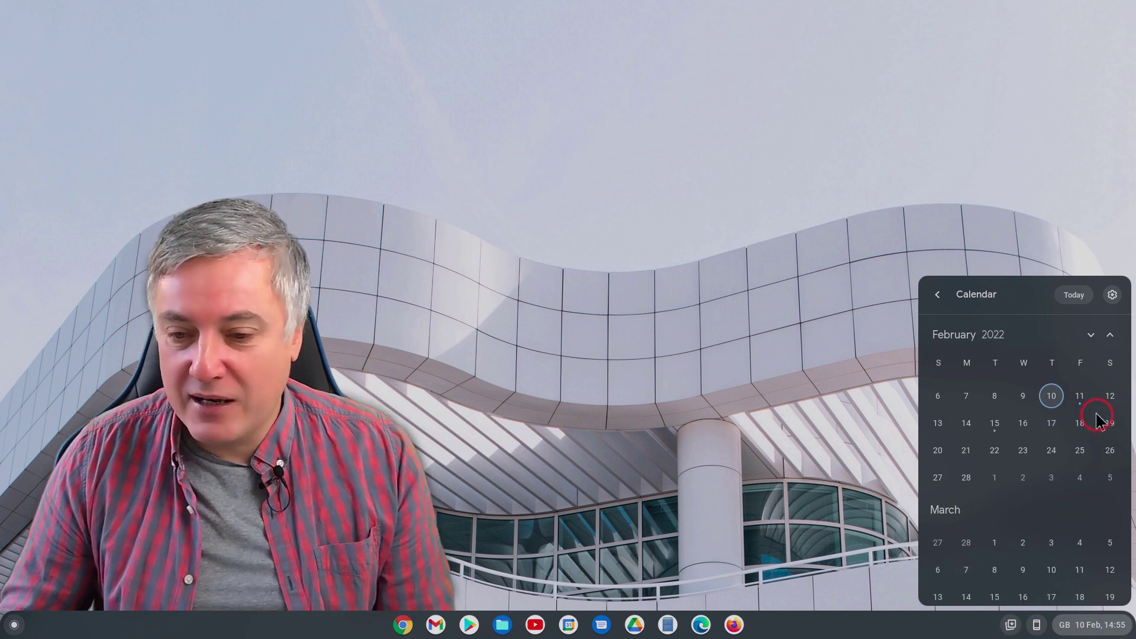
List Feb 15's four events, close the list and scroll back to the February grid.
left_click(994, 422)
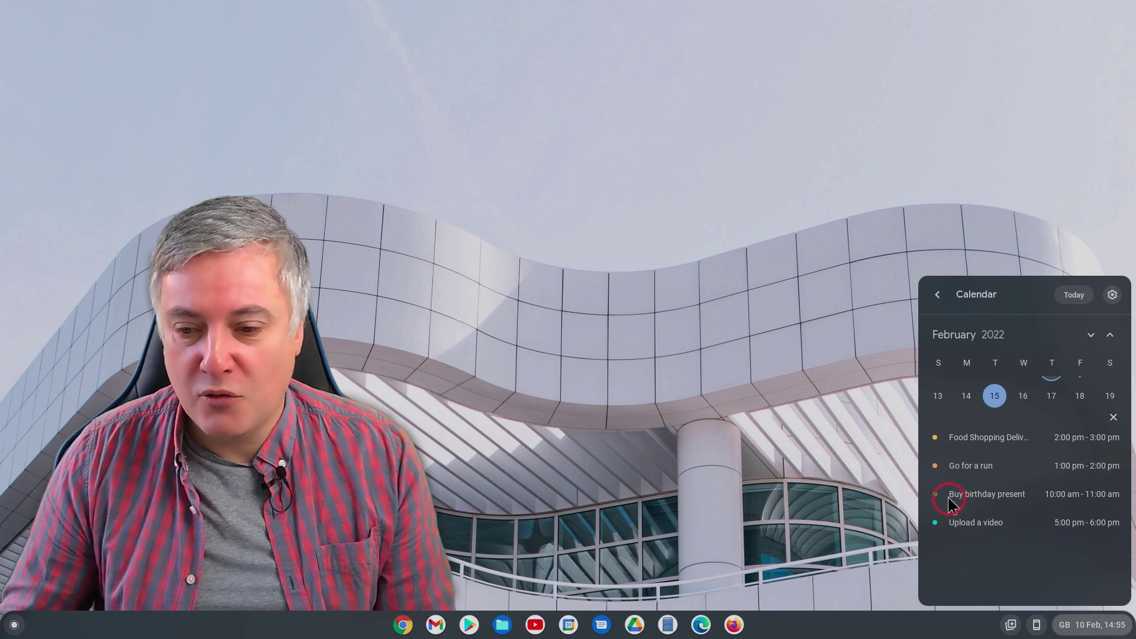
left_click(1112, 418)
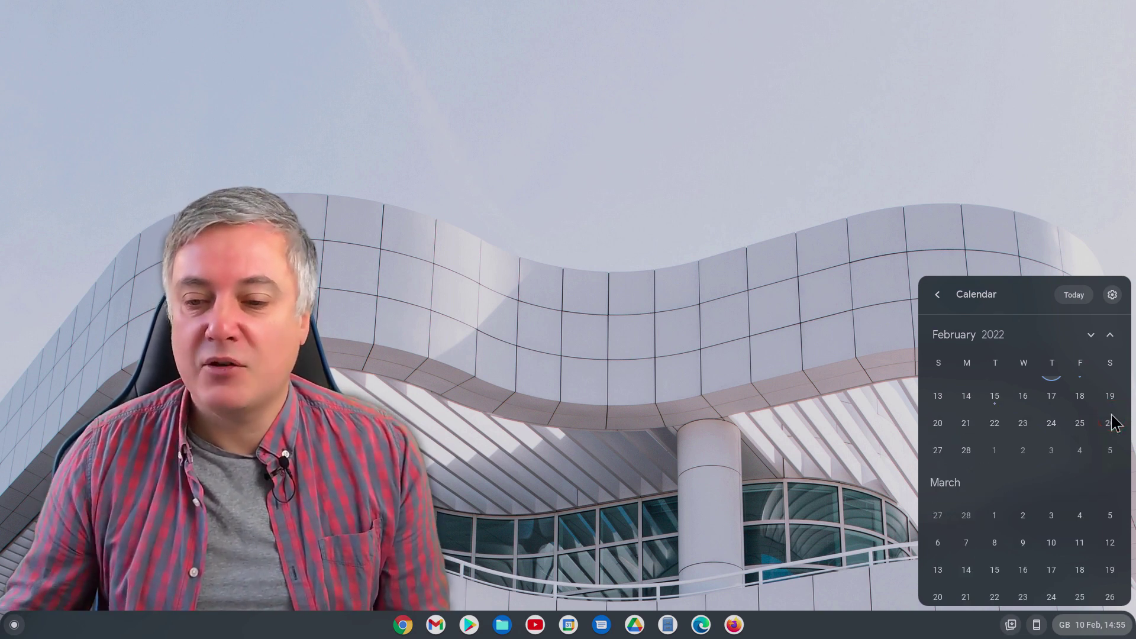
scroll(1072, 431, "up", 1)
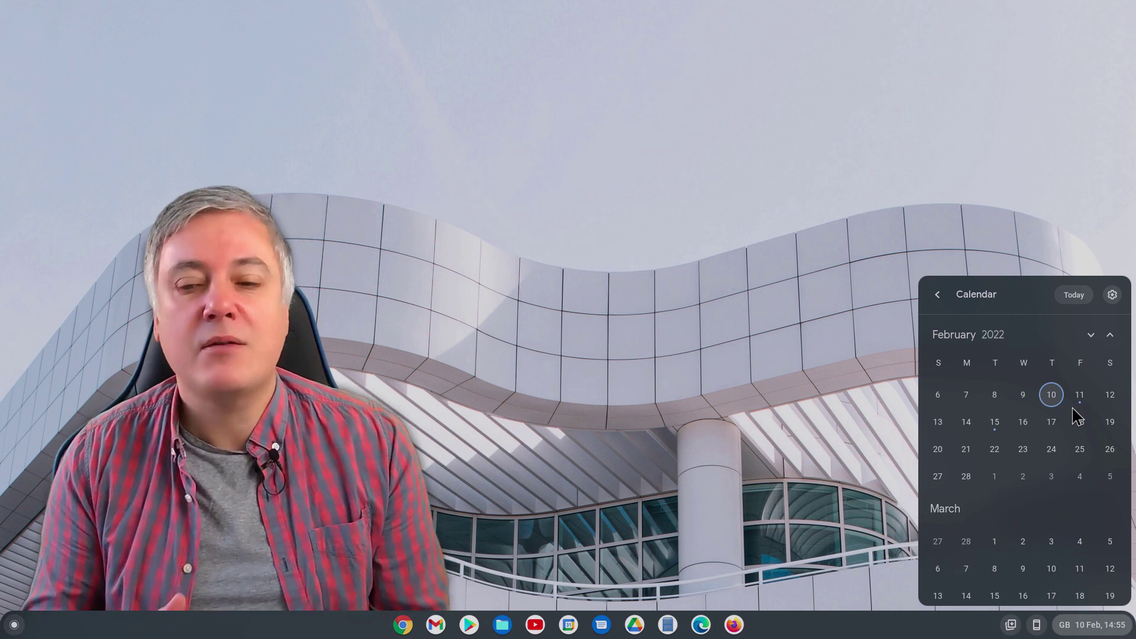
left_click(788, 362)
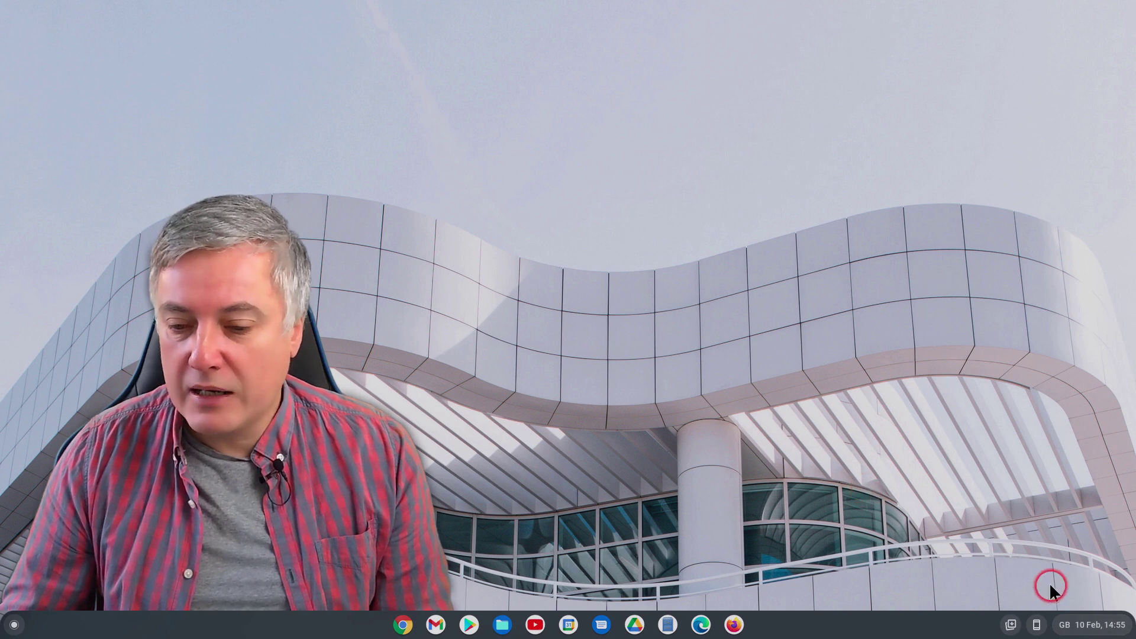
left_click(1095, 628)
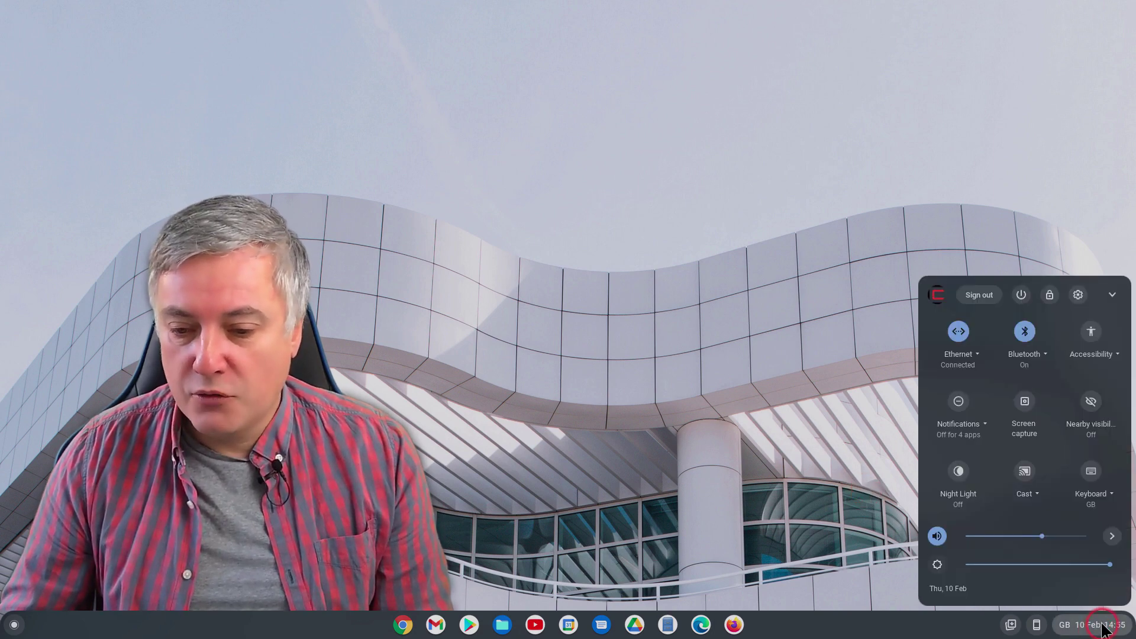
left_click(946, 587)
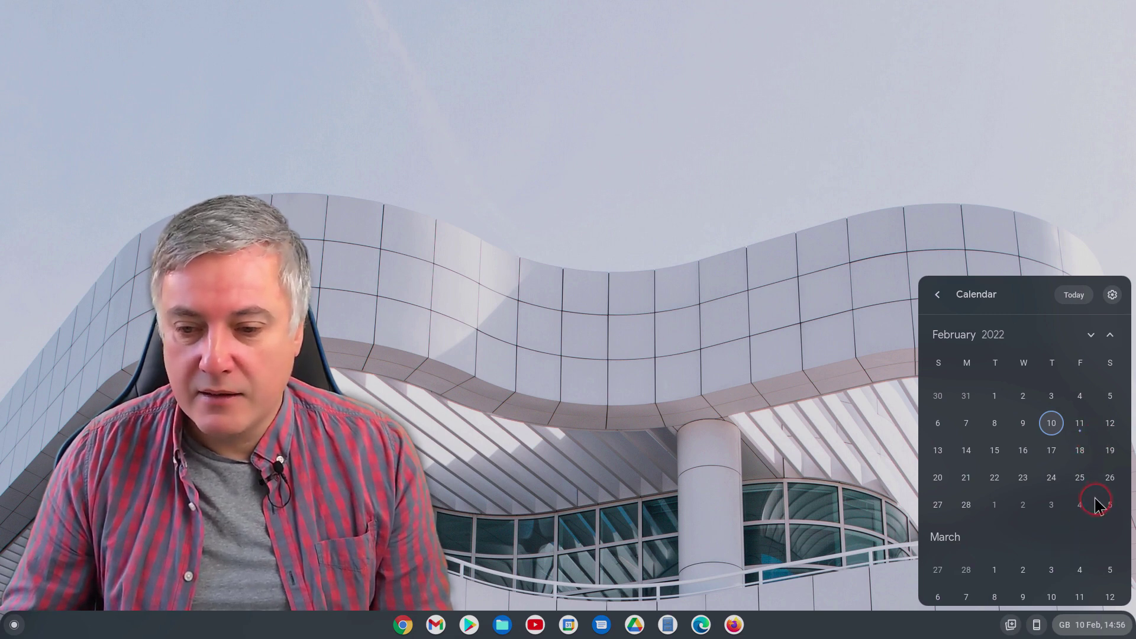
left_click(1027, 505)
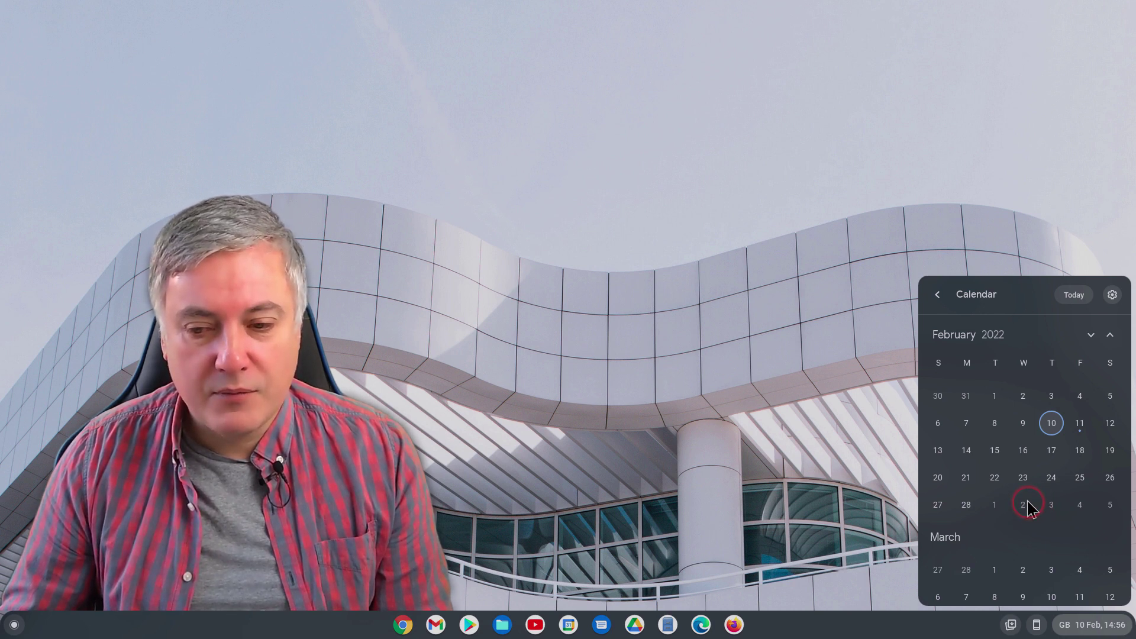
left_click(1029, 503)
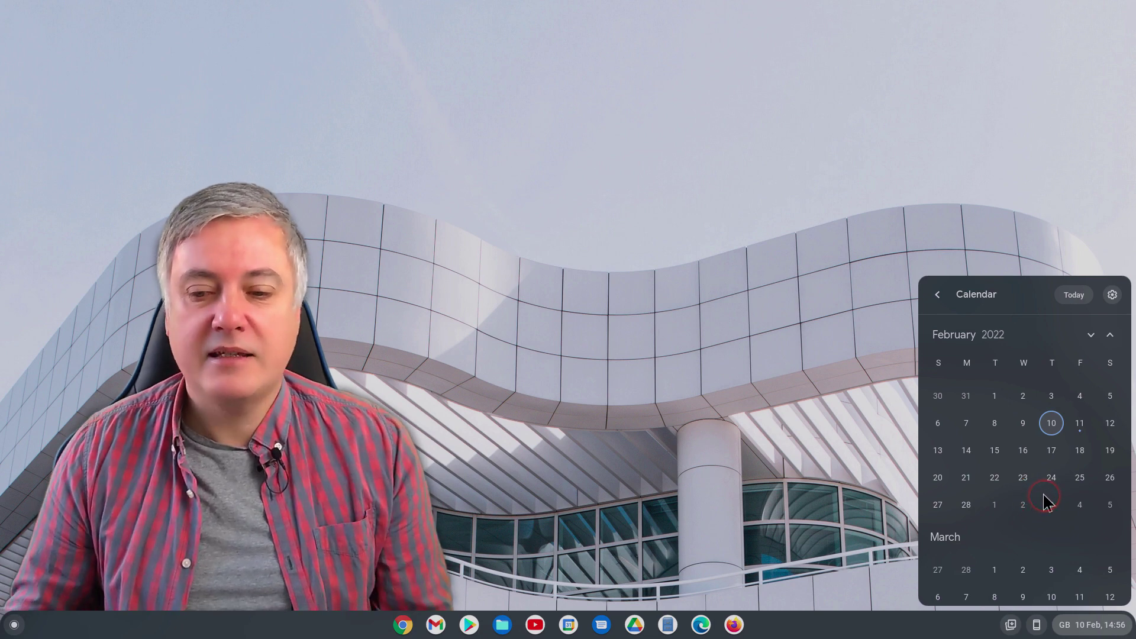
left_click(1044, 500)
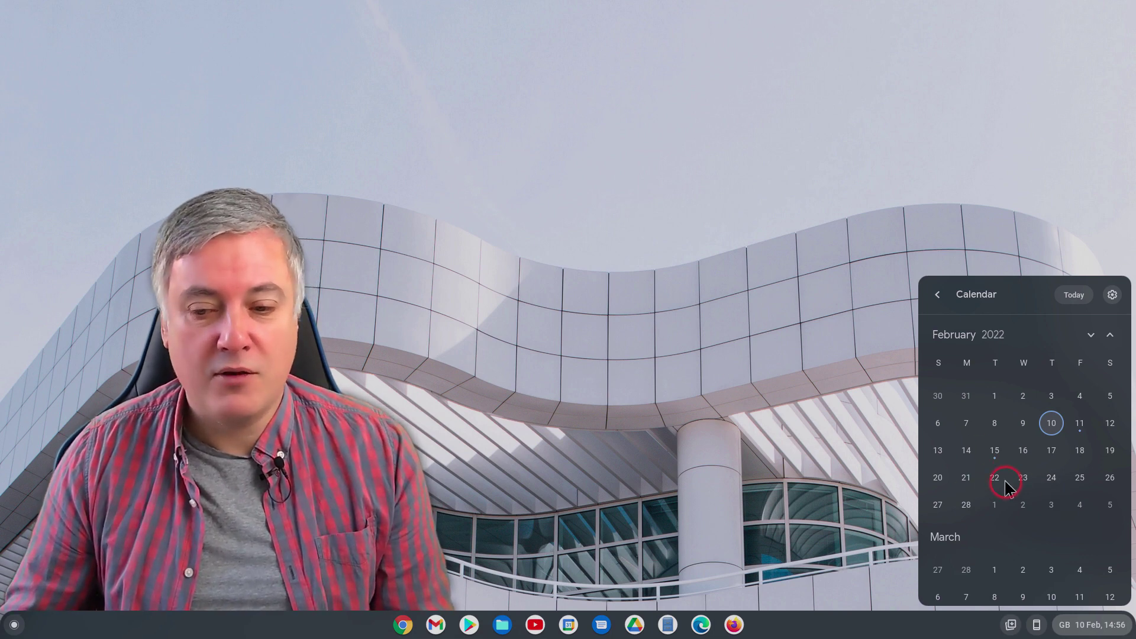
left_click(995, 456)
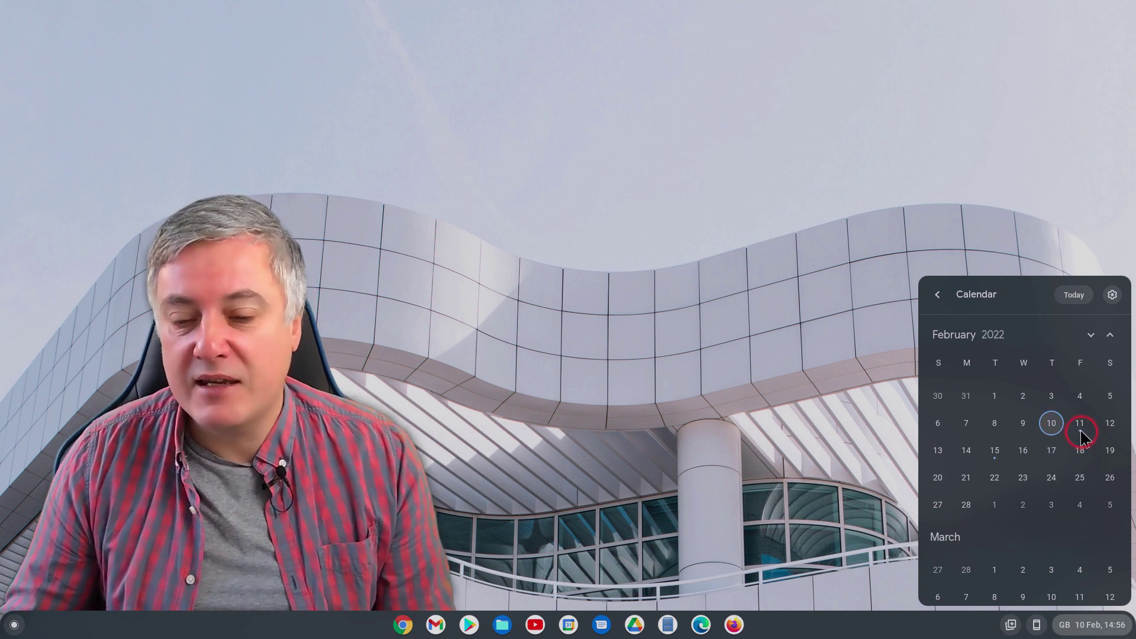
Check the 10 and 16 Feb events, then list 15 Feb's four events, including Go for a run.
left_click(1051, 423)
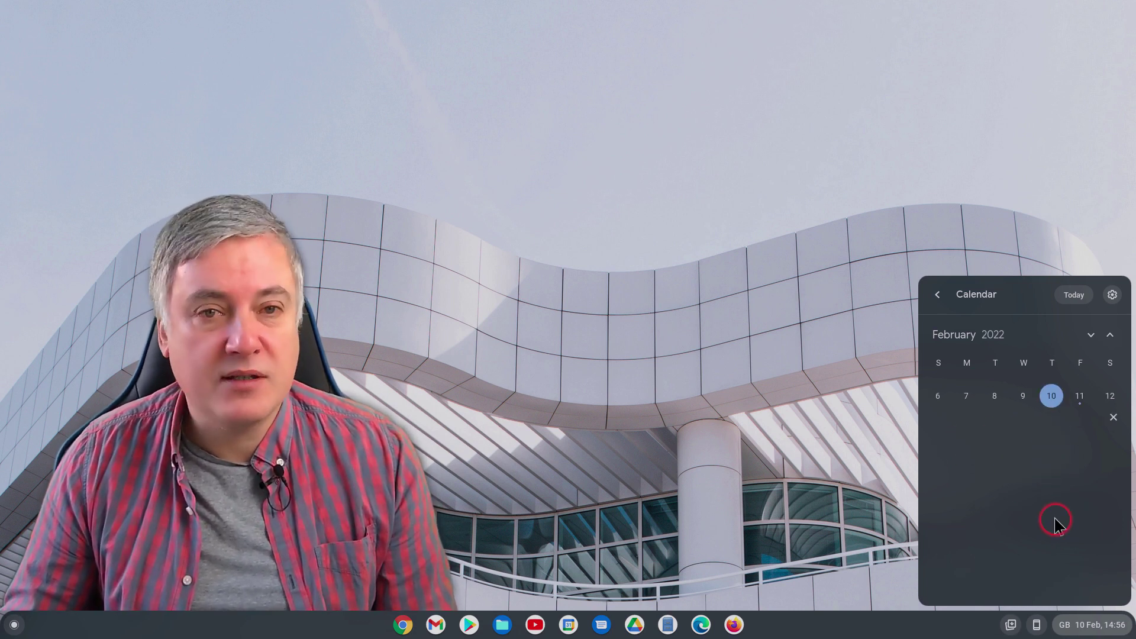
left_click(1111, 418)
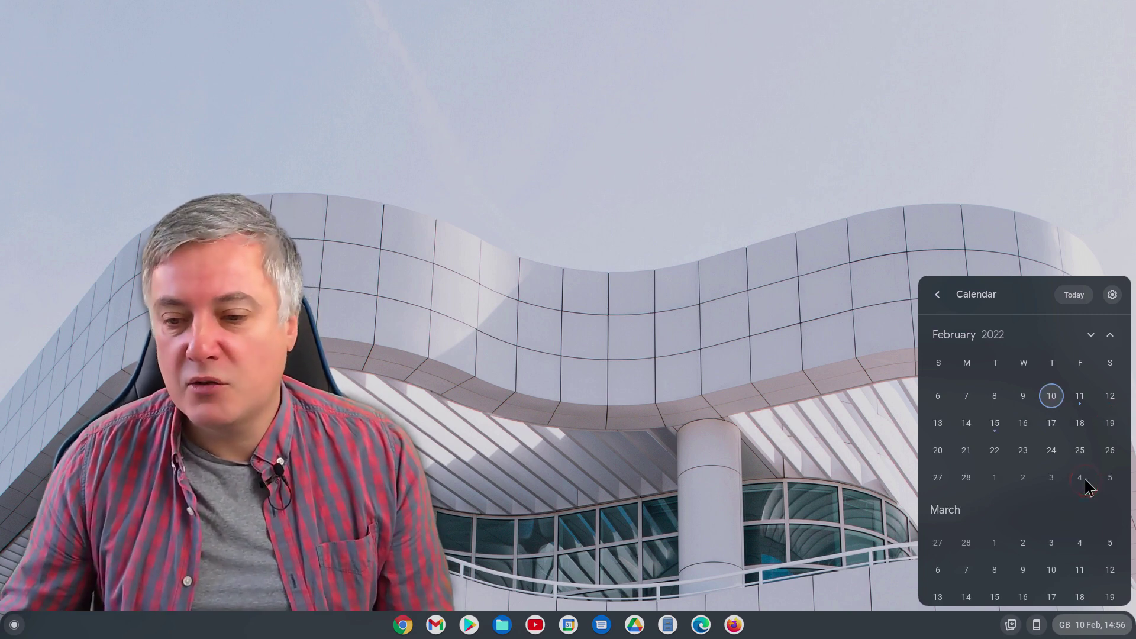
left_click(1027, 424)
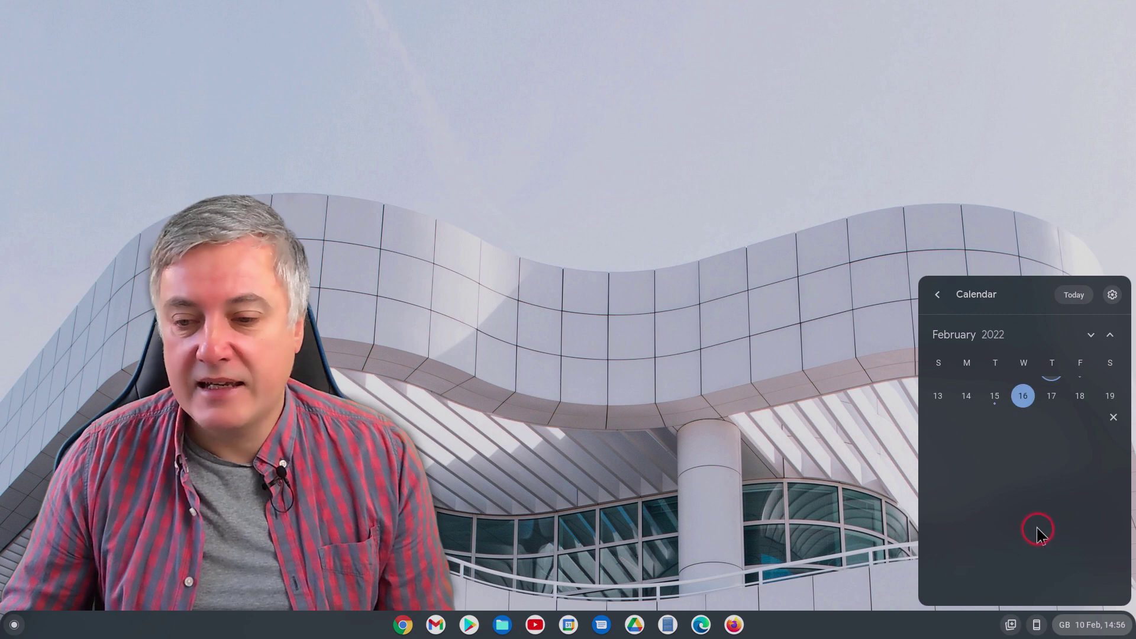
left_click(1112, 418)
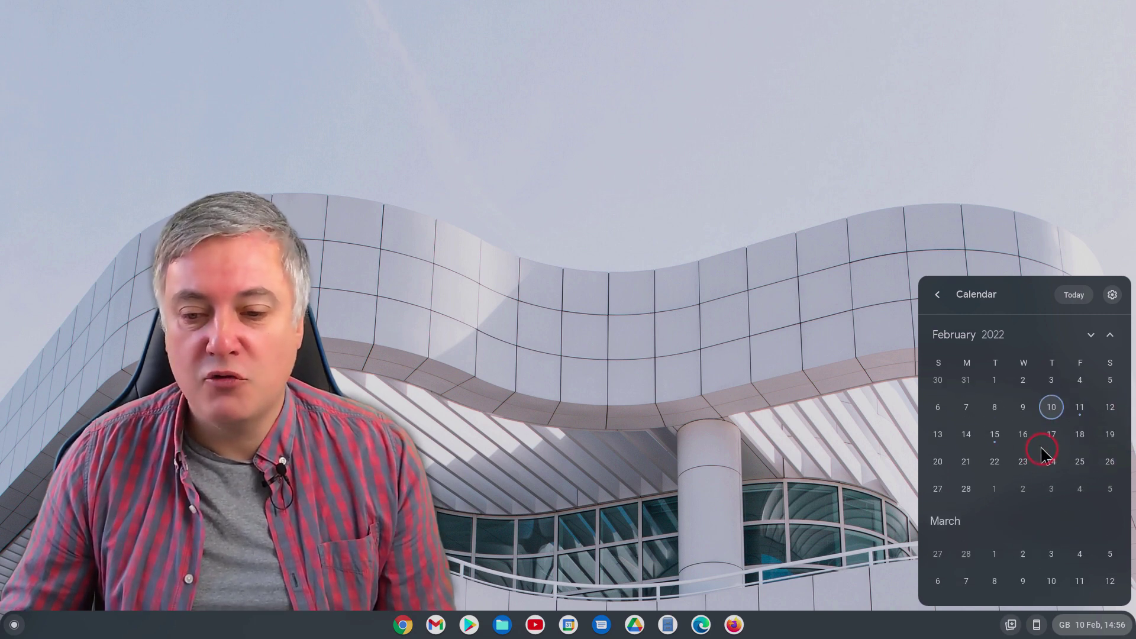
left_click(994, 434)
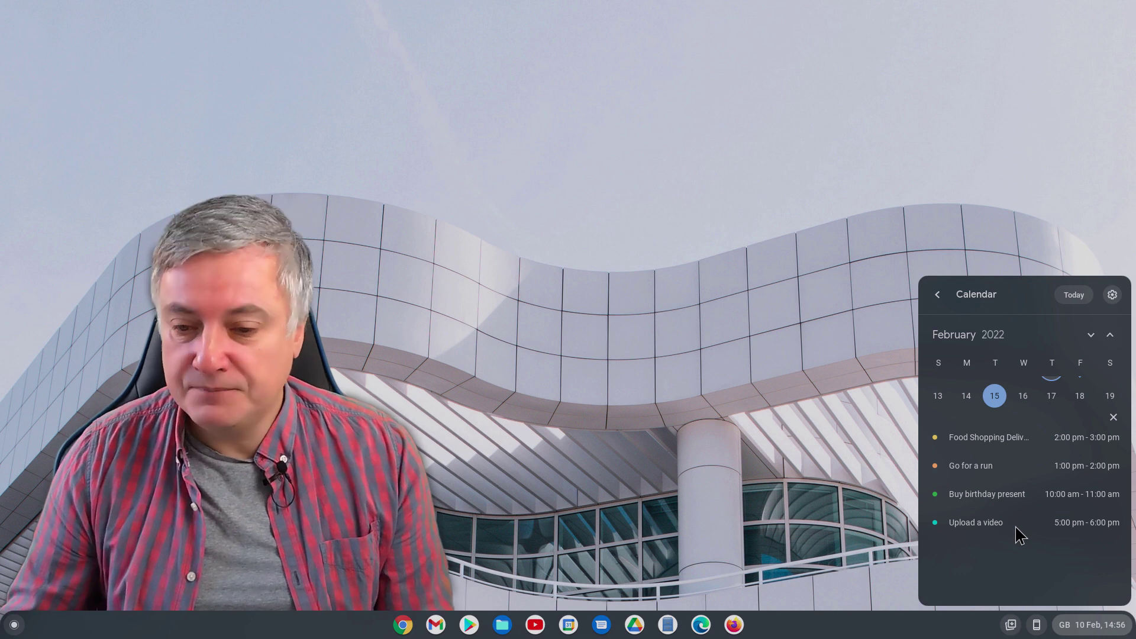
left_click(972, 458)
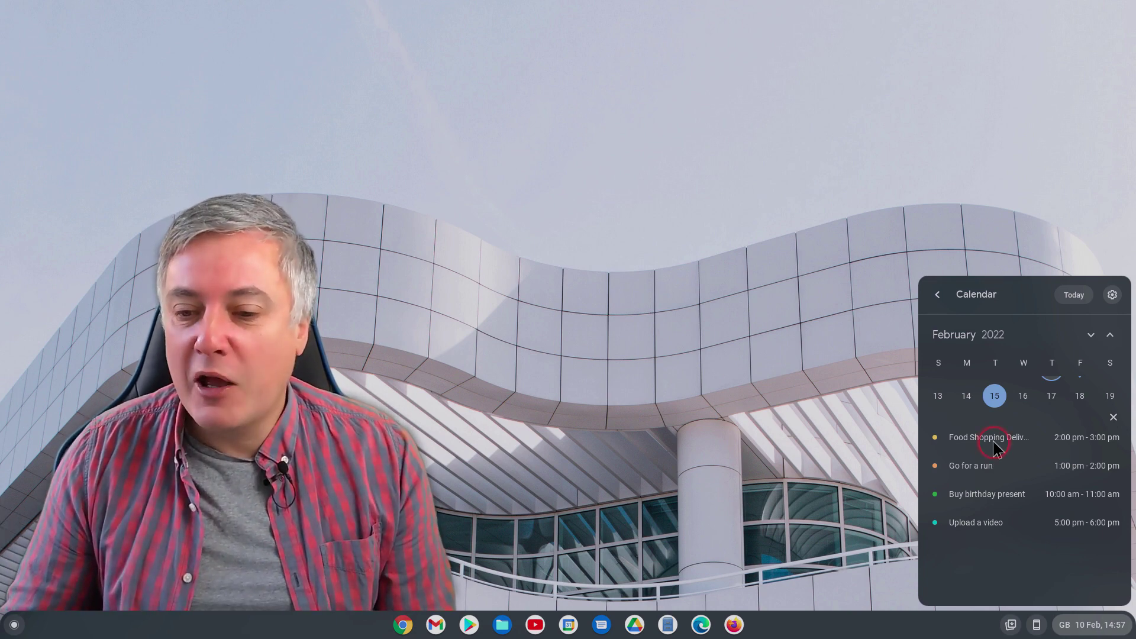
Recheck the 11 and 15 Feb events, find 17 Feb empty, and close each day list.
left_click(1113, 417)
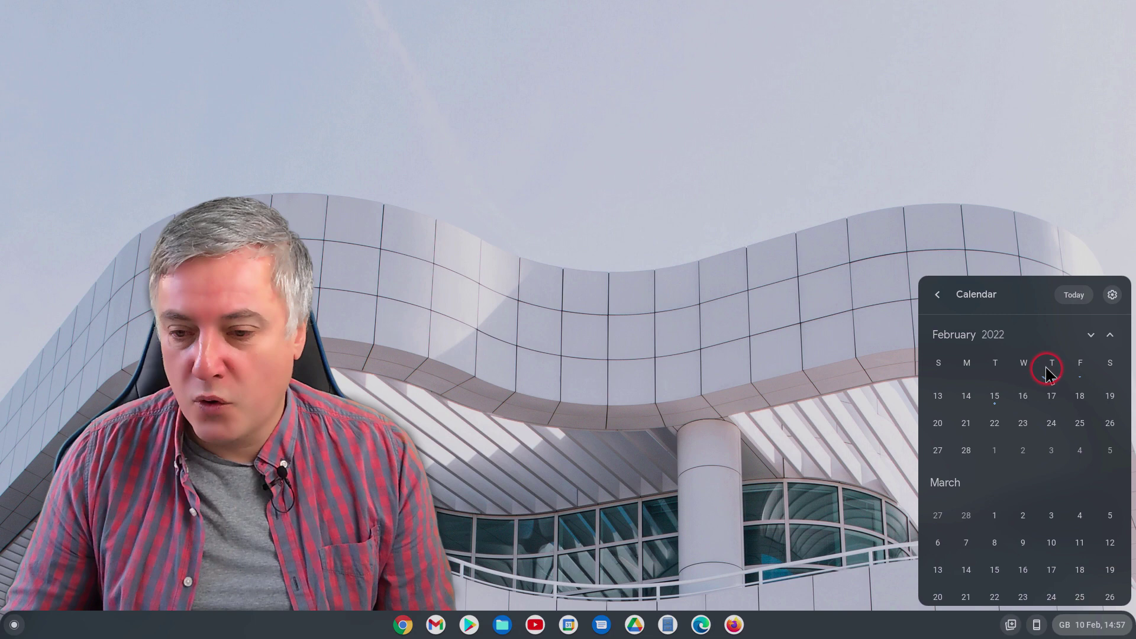
scroll(1065, 432, "up", 2)
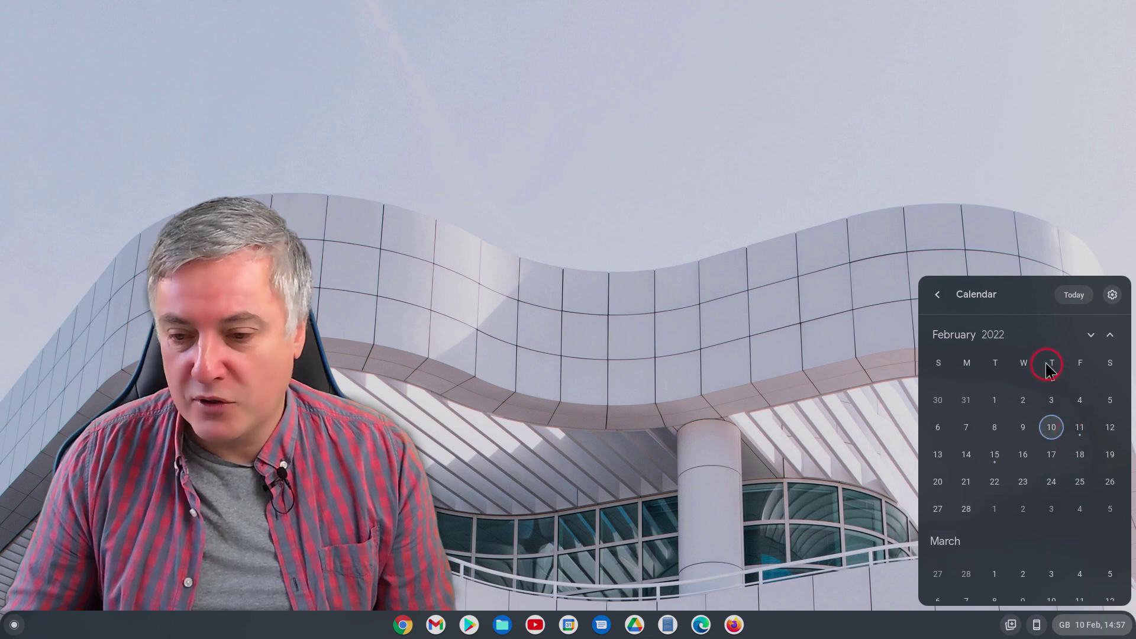
left_click(1079, 428)
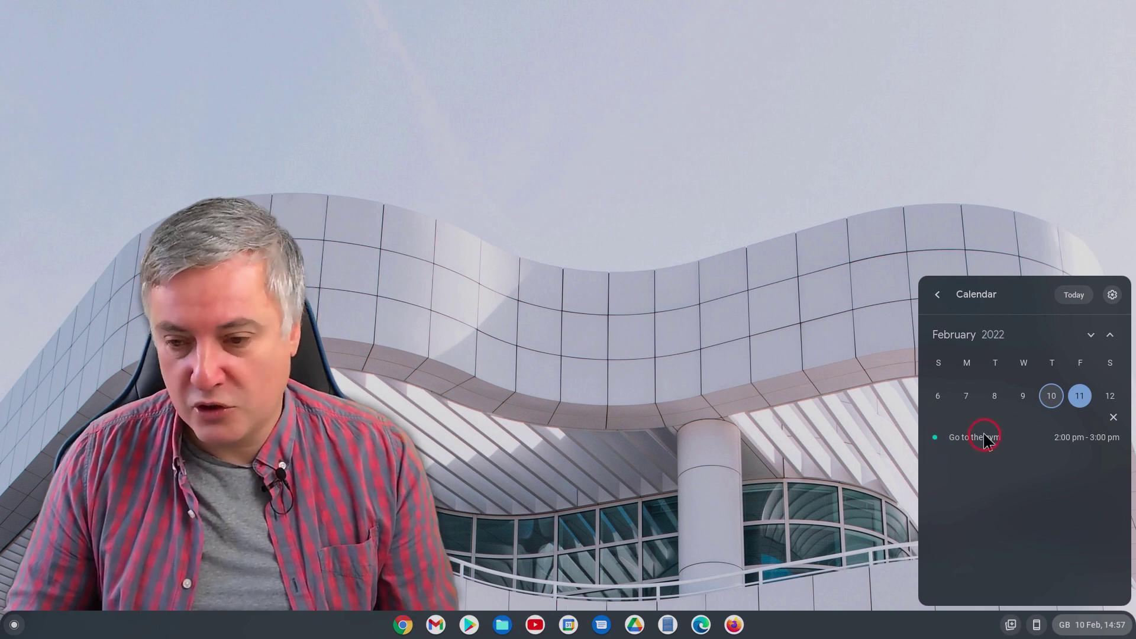
left_click(1112, 417)
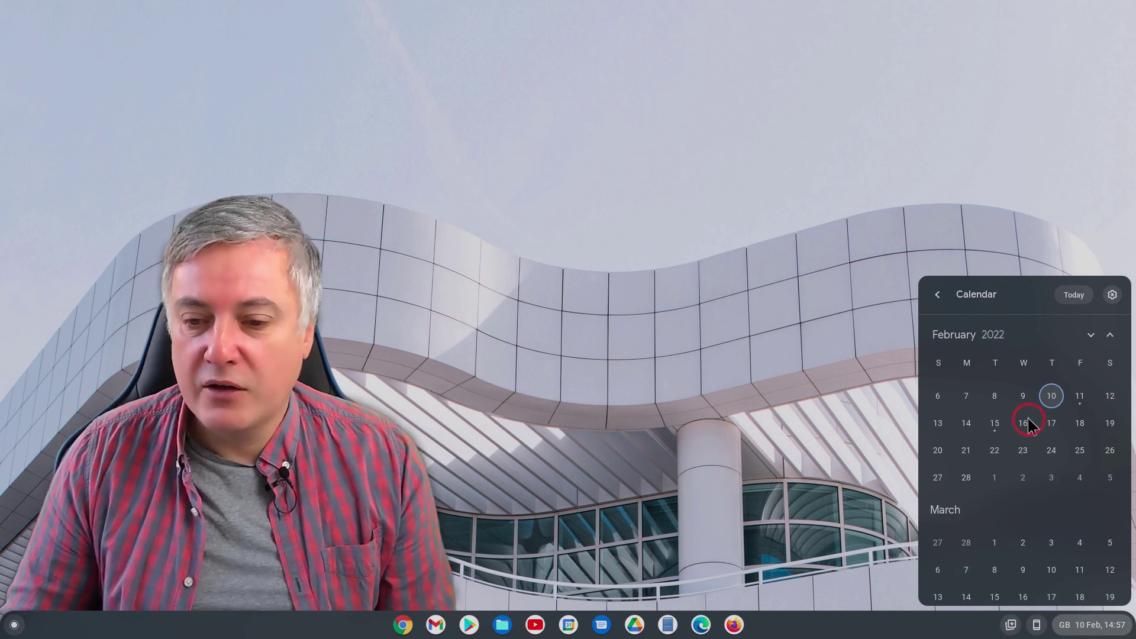
left_click(994, 422)
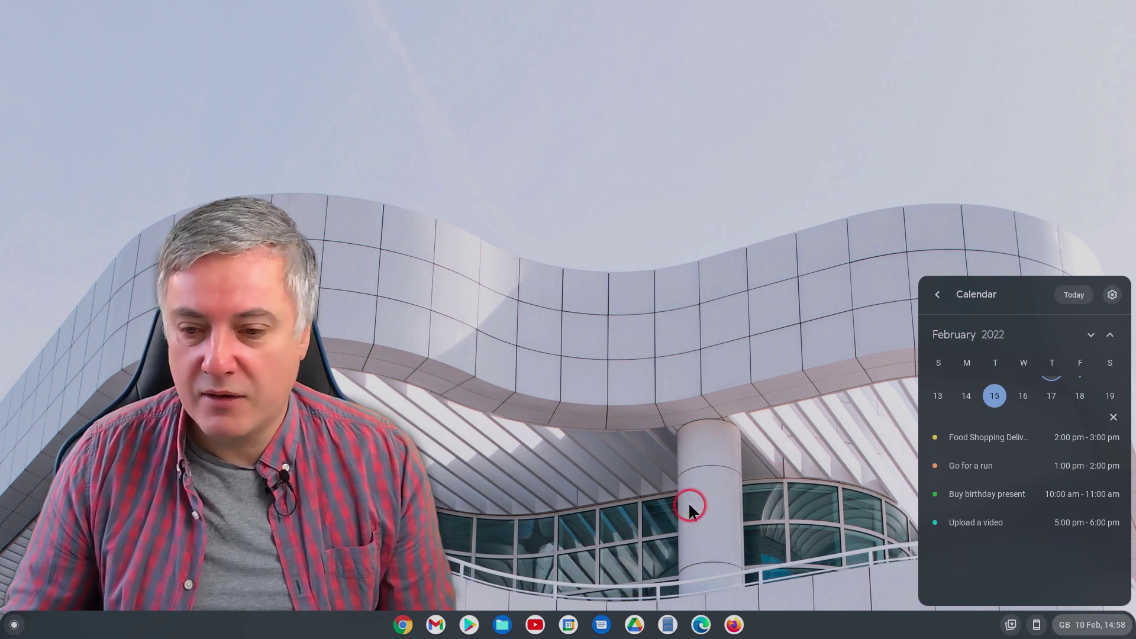
left_click(1112, 417)
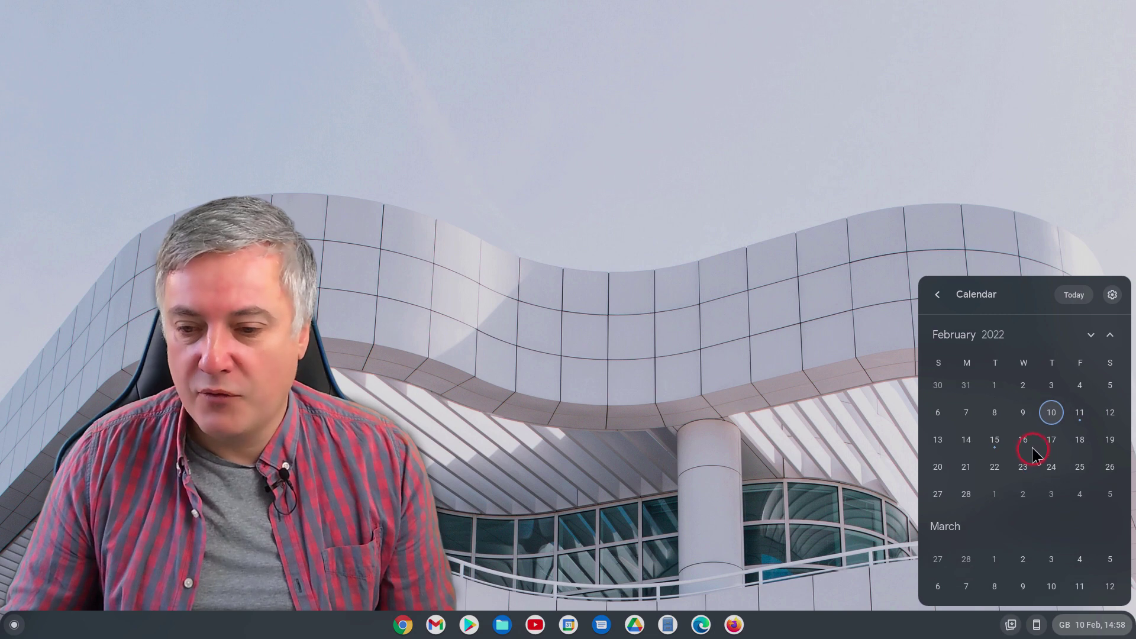
left_click(1053, 441)
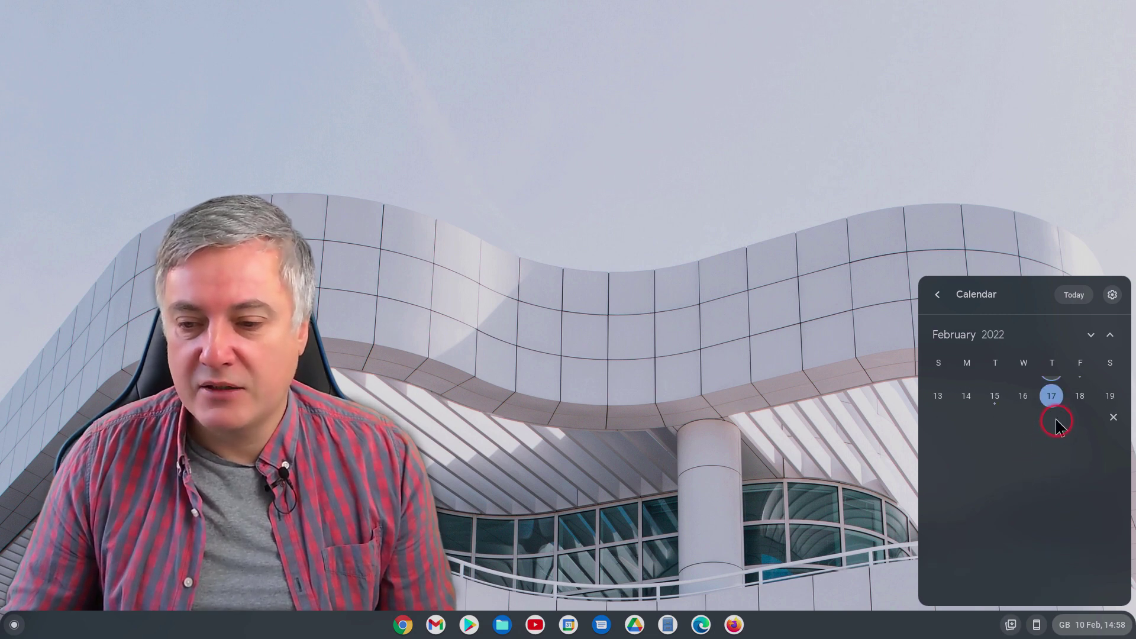
left_click(1112, 417)
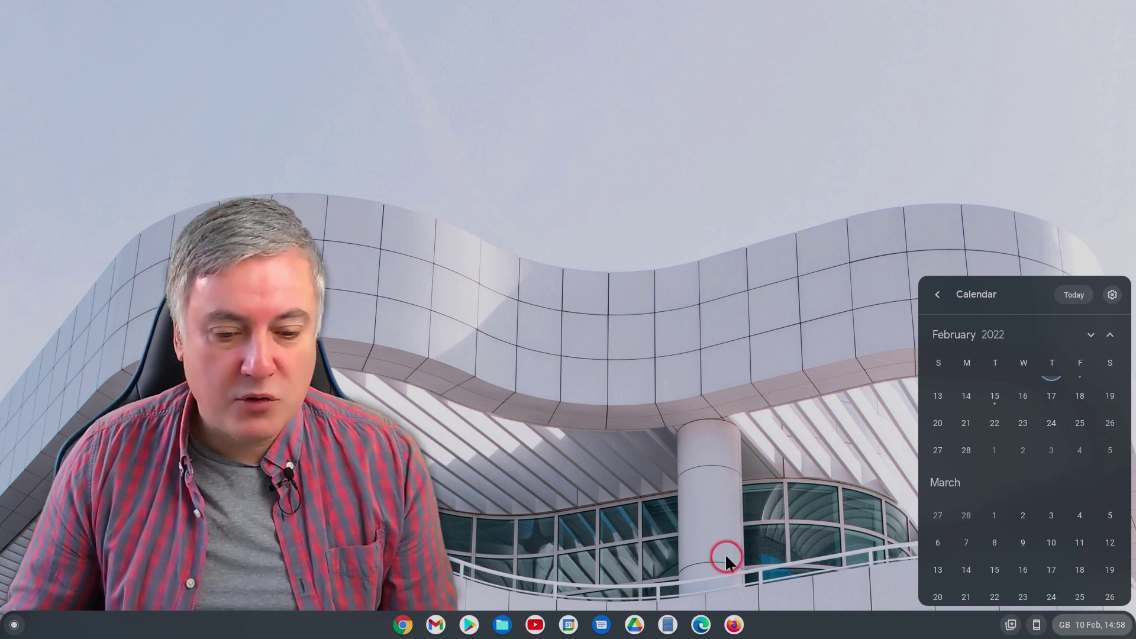
In Google Calendar, start a new event titled 'Food delivery' on 17 February.
left_click(570, 625)
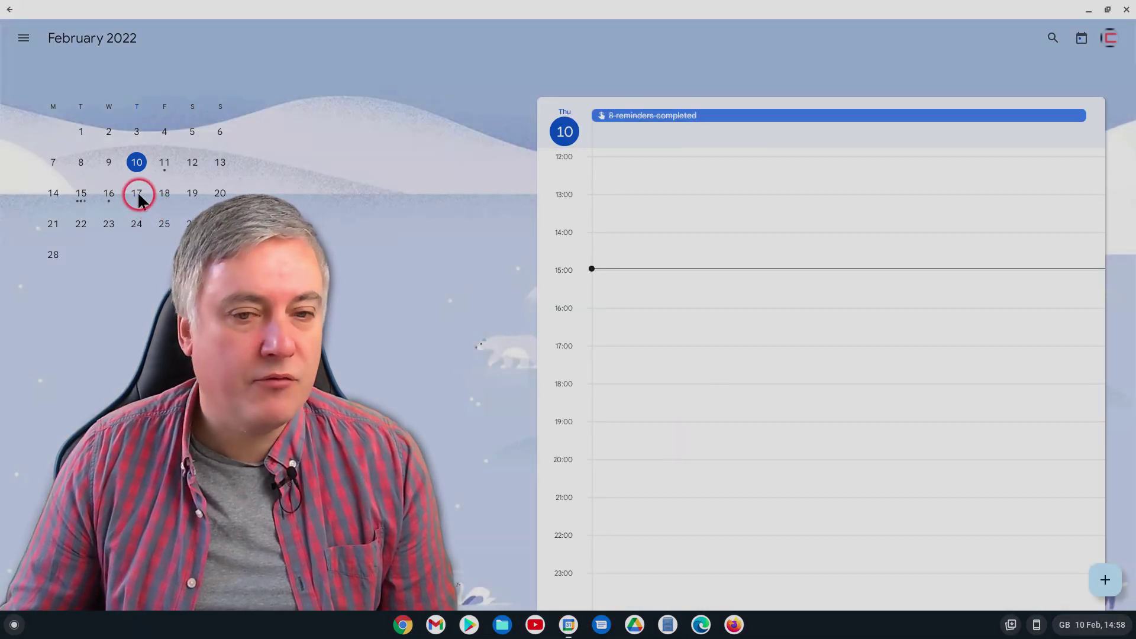
left_click(137, 194)
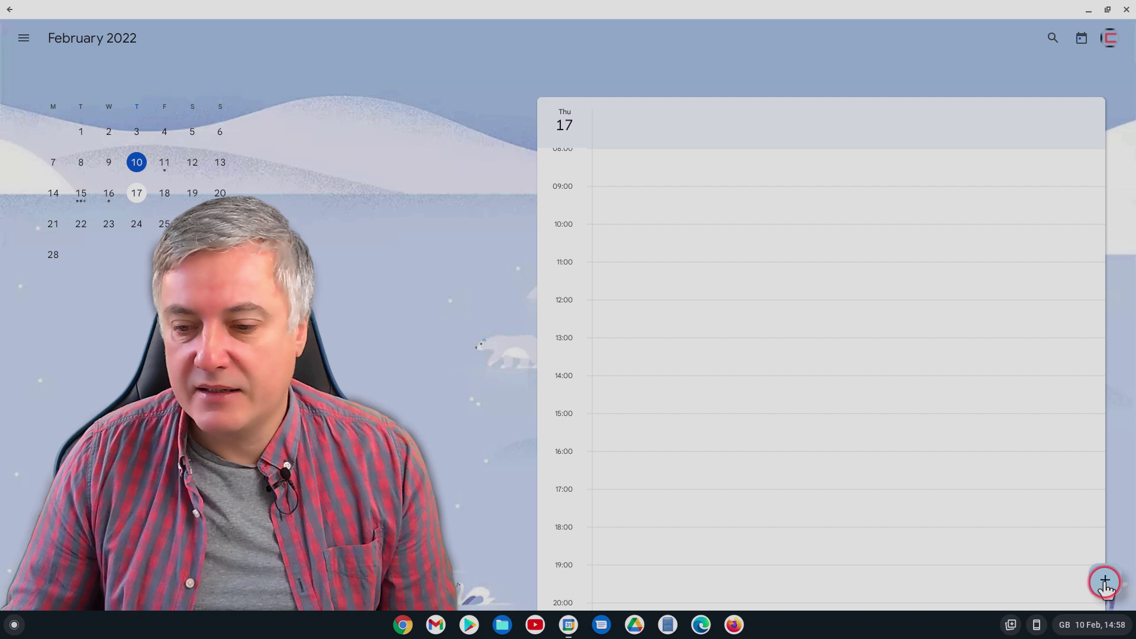
left_click(1104, 584)
left_click(1103, 579)
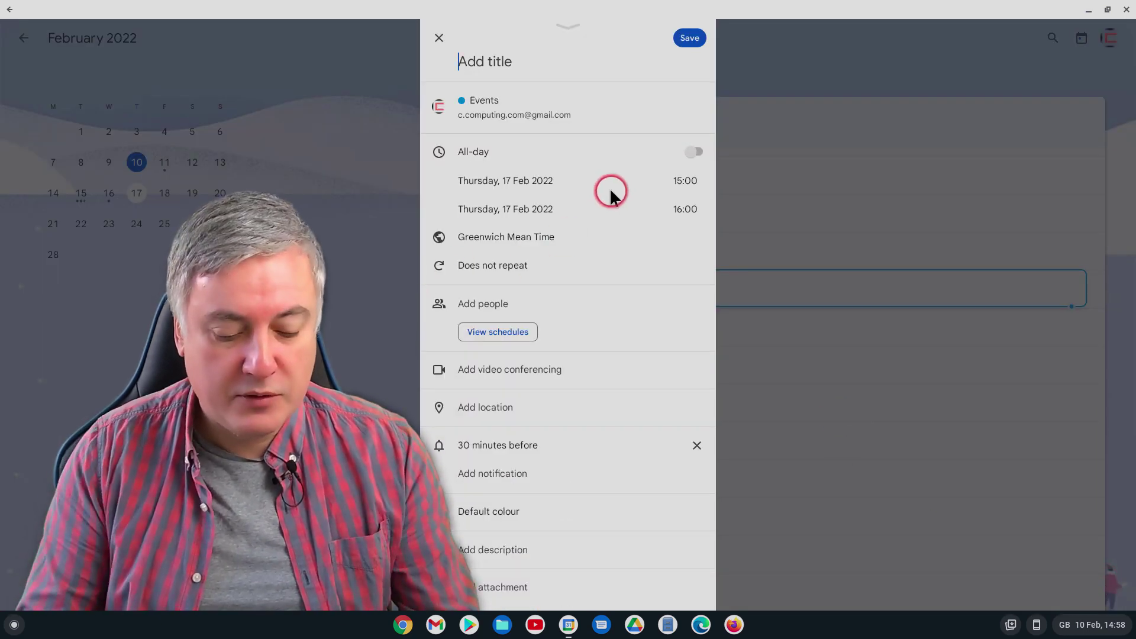
type("F")
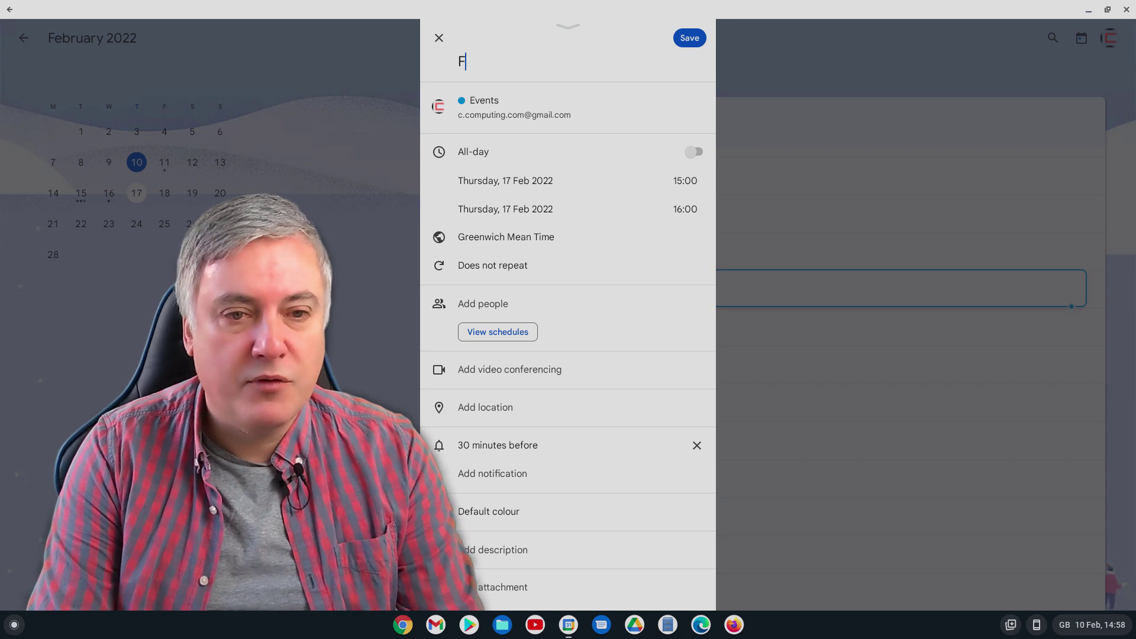
type("ood delivery")
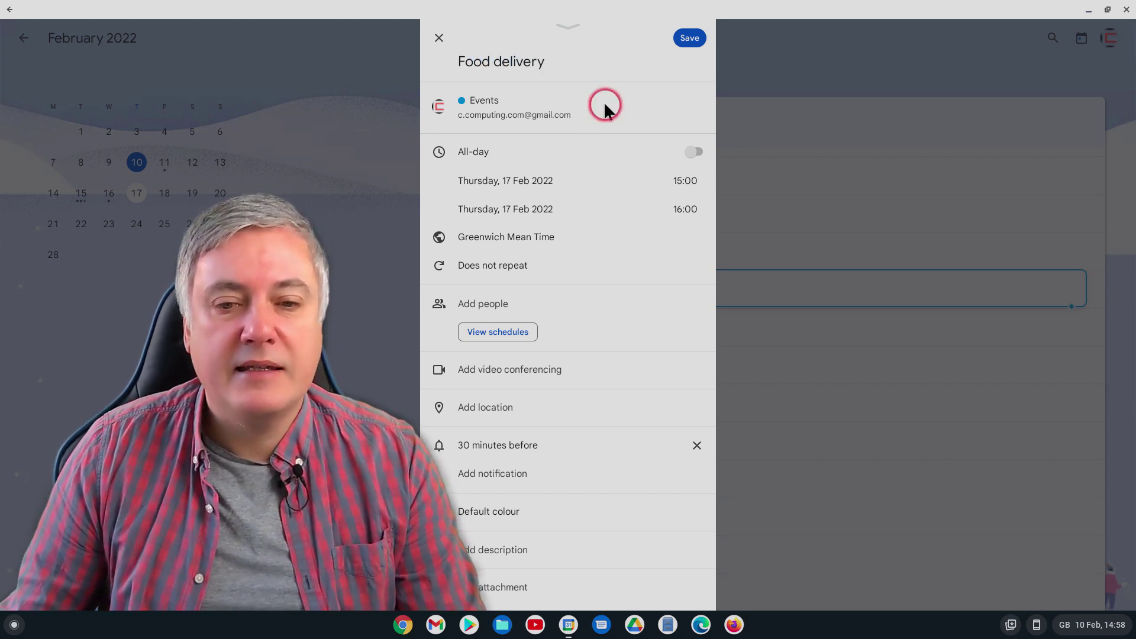
Set the event to 16:00–17:00 in Tangerine colour and save it.
left_click(684, 181)
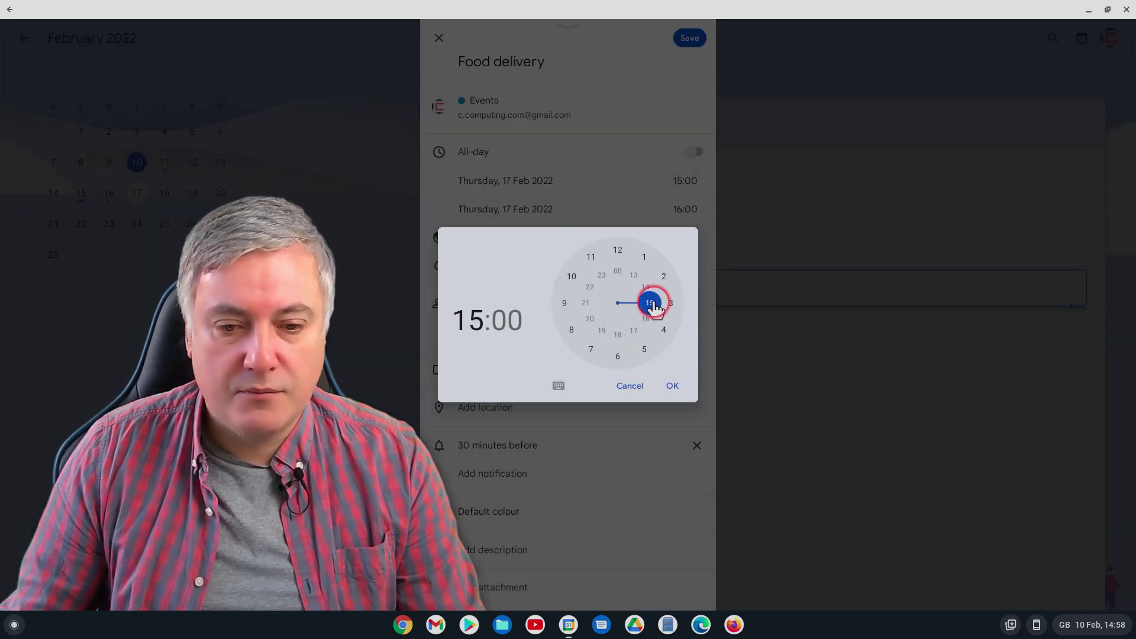
left_click(648, 335)
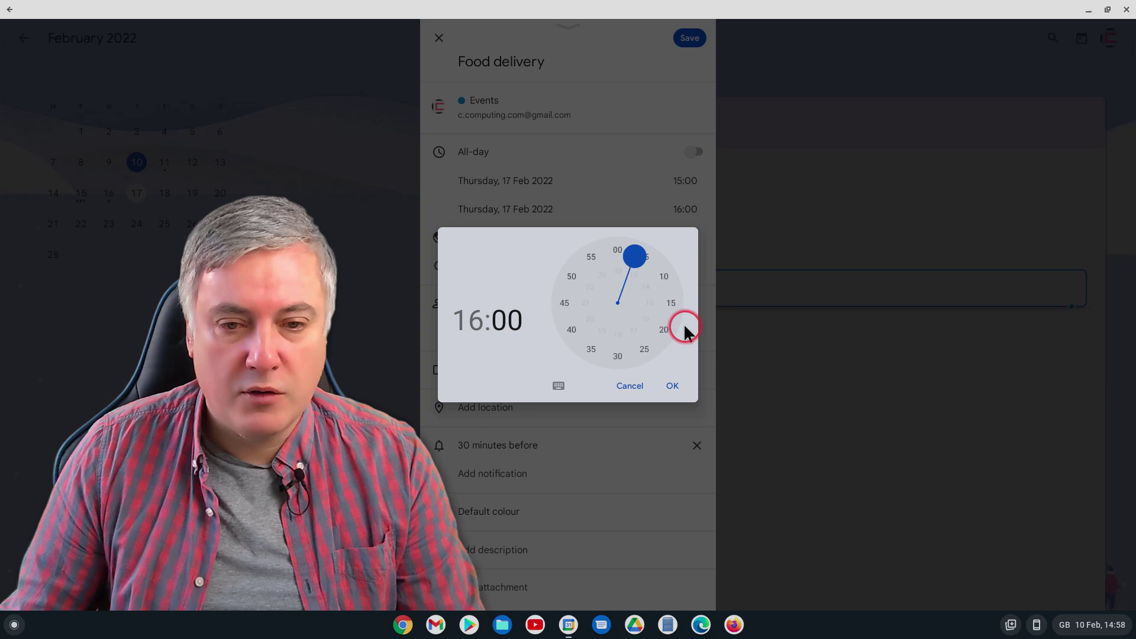
left_click(672, 386)
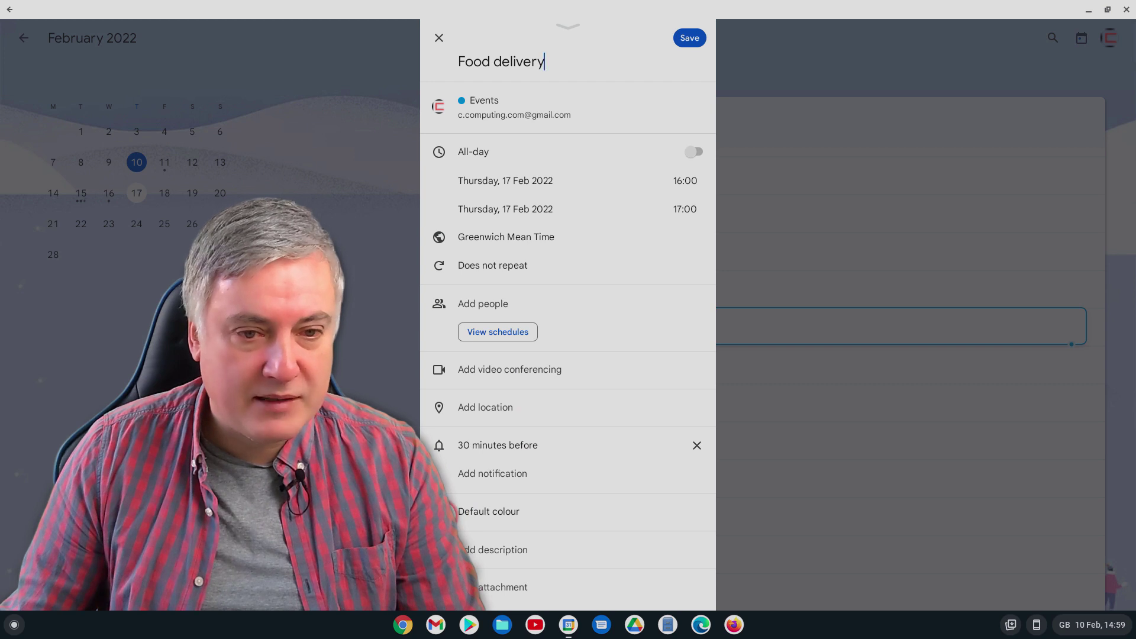
left_click(467, 511)
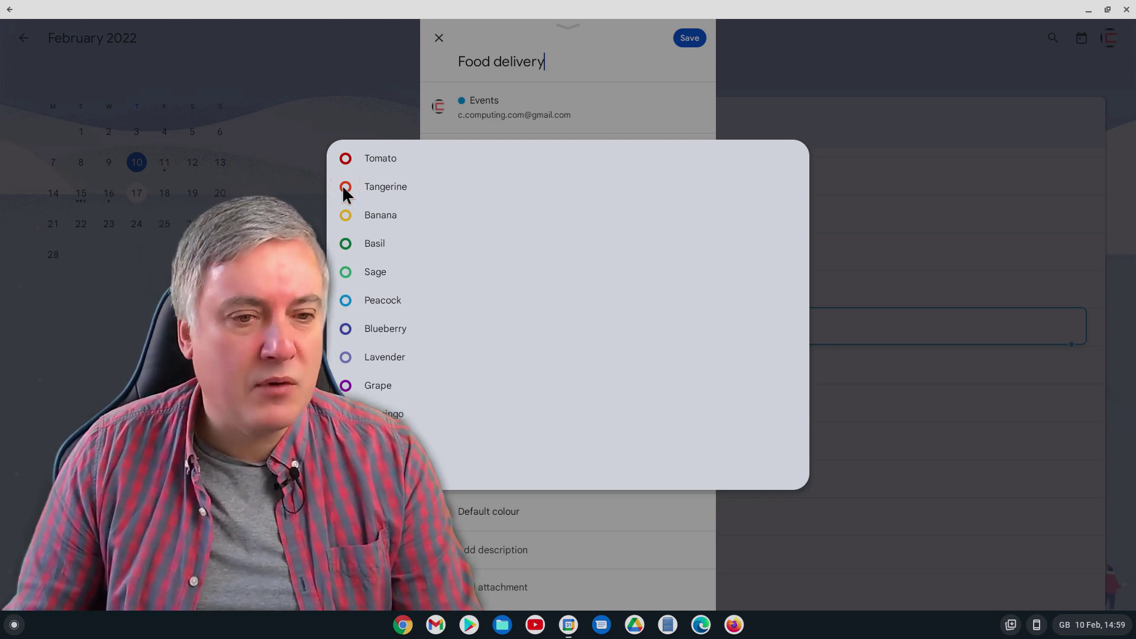
left_click(345, 188)
left_click(553, 329)
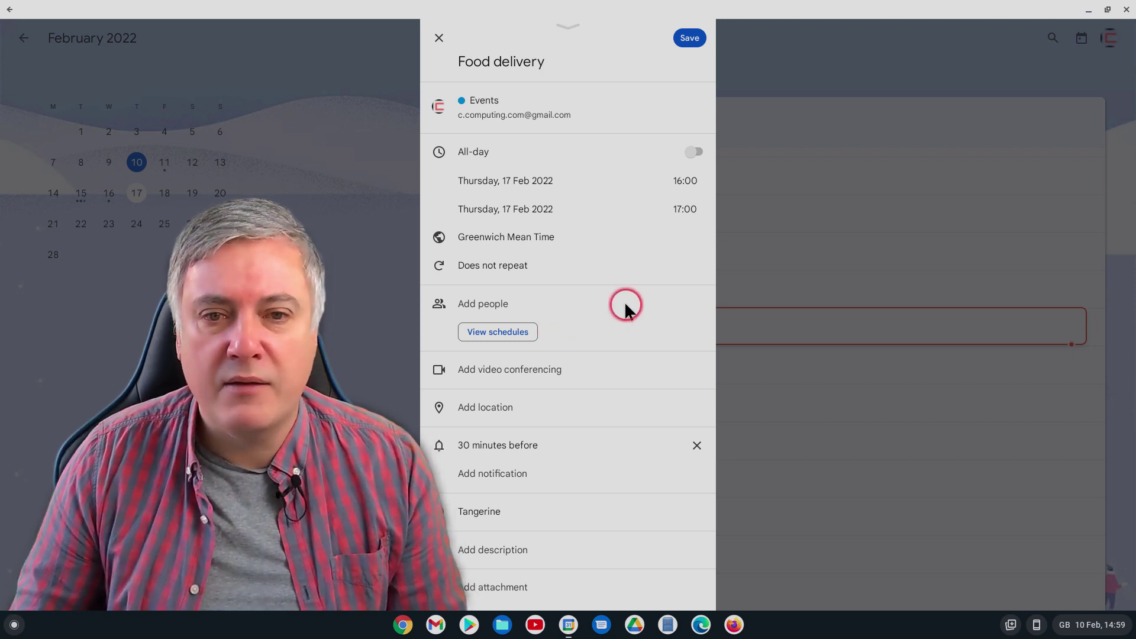
left_click(689, 38)
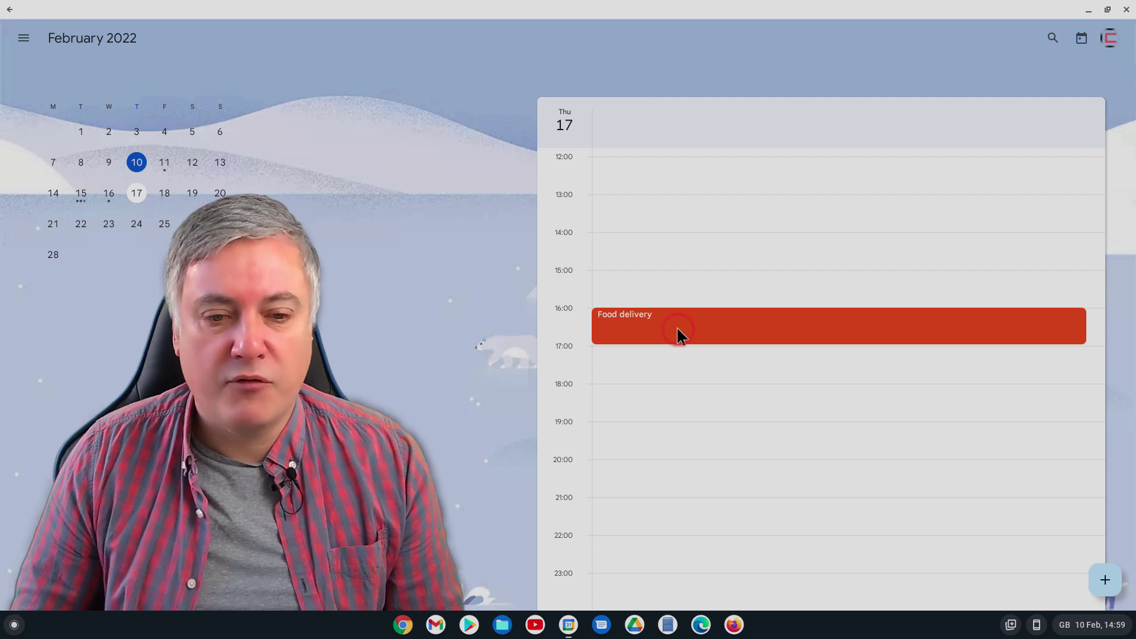
Create and save a 'Walk the dog' event at 12:00–13:00 on 17 Feb.
left_click(694, 302)
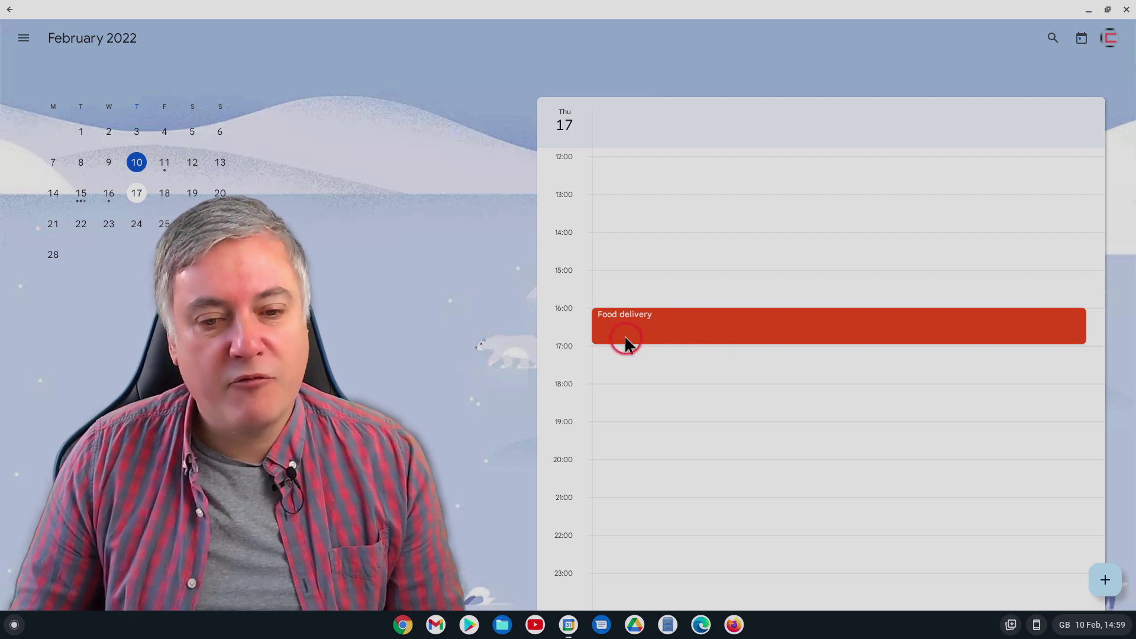
left_click(665, 322)
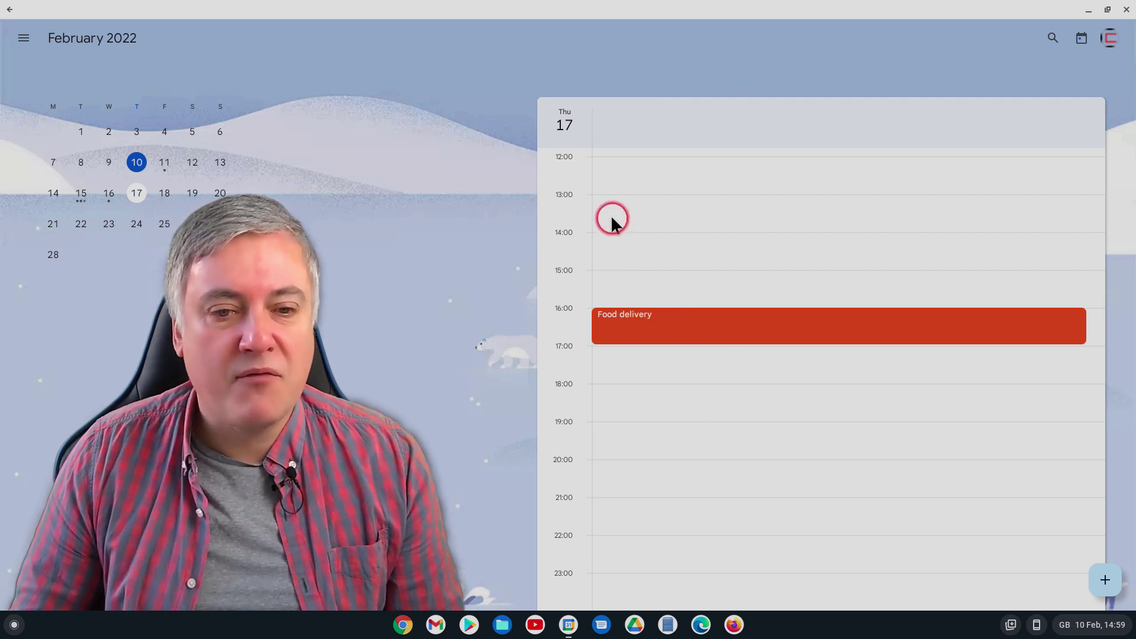
left_click(1106, 582)
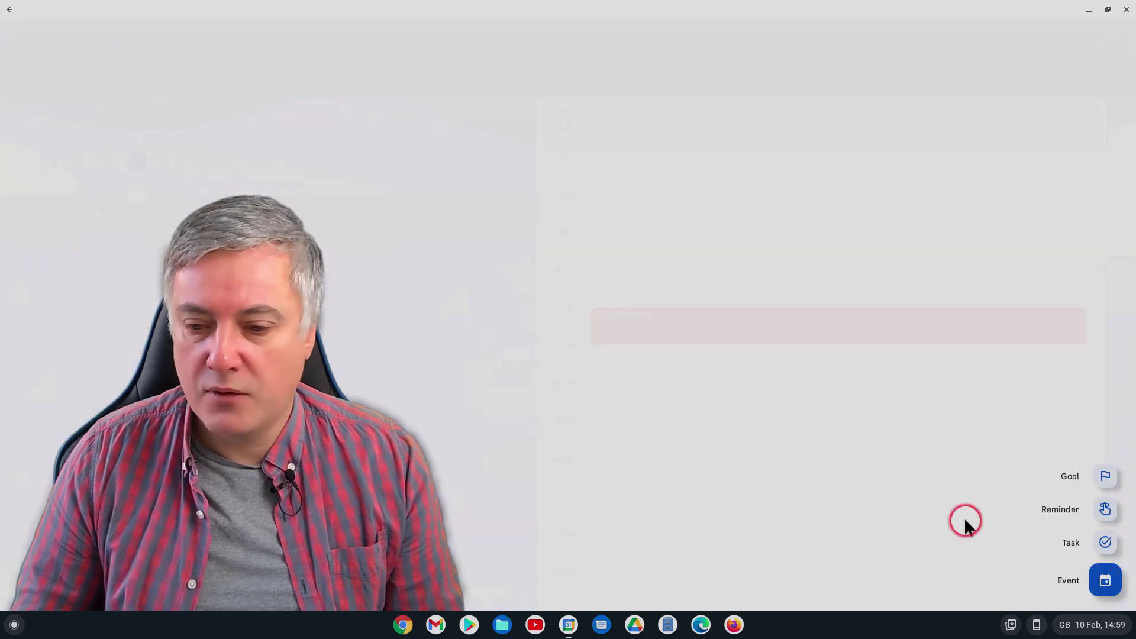
left_click(1106, 580)
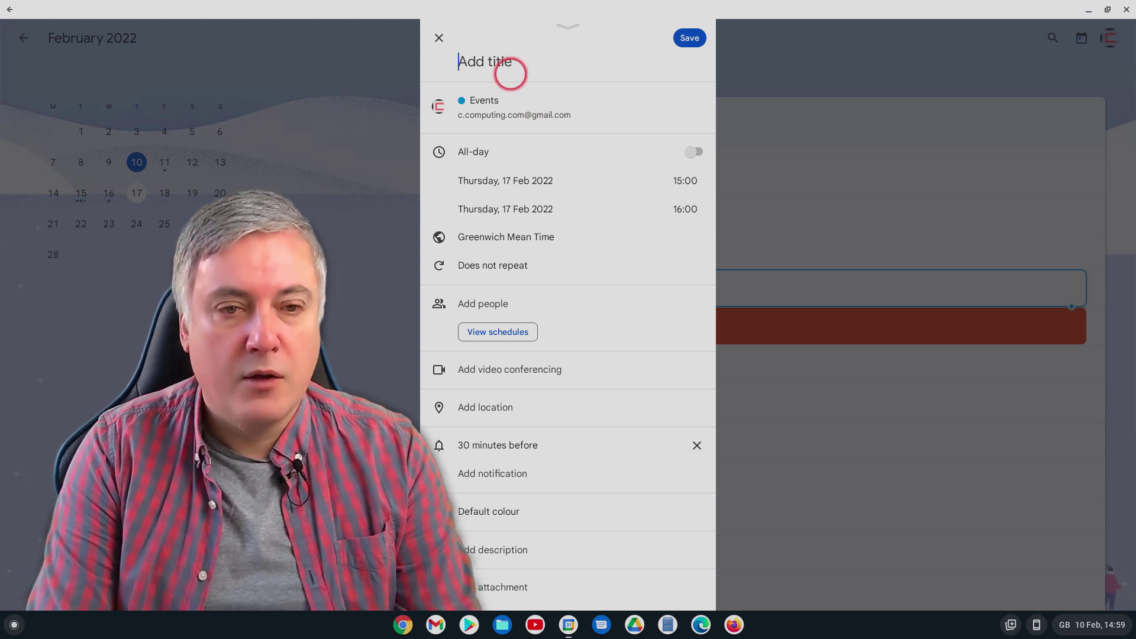
type("Walk the ")
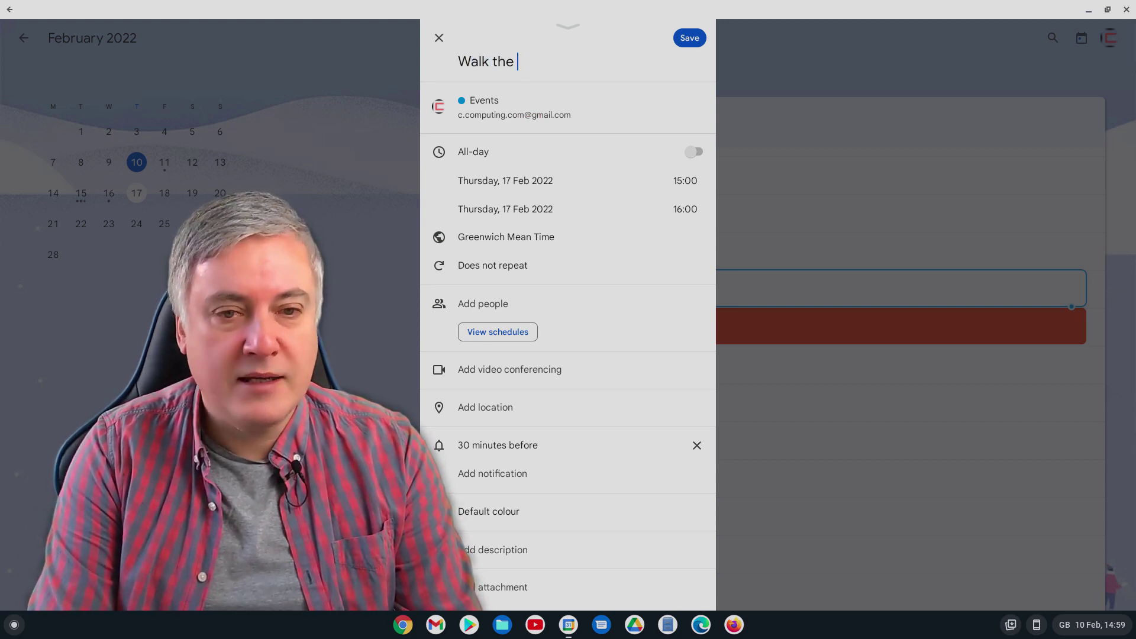
type("dog")
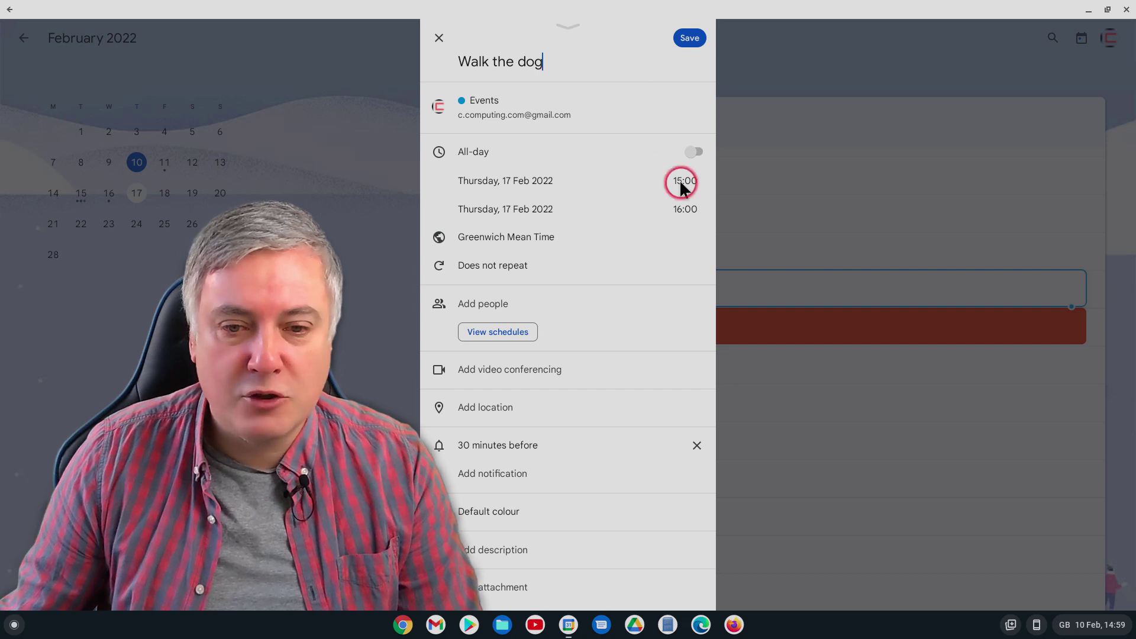
left_click(684, 183)
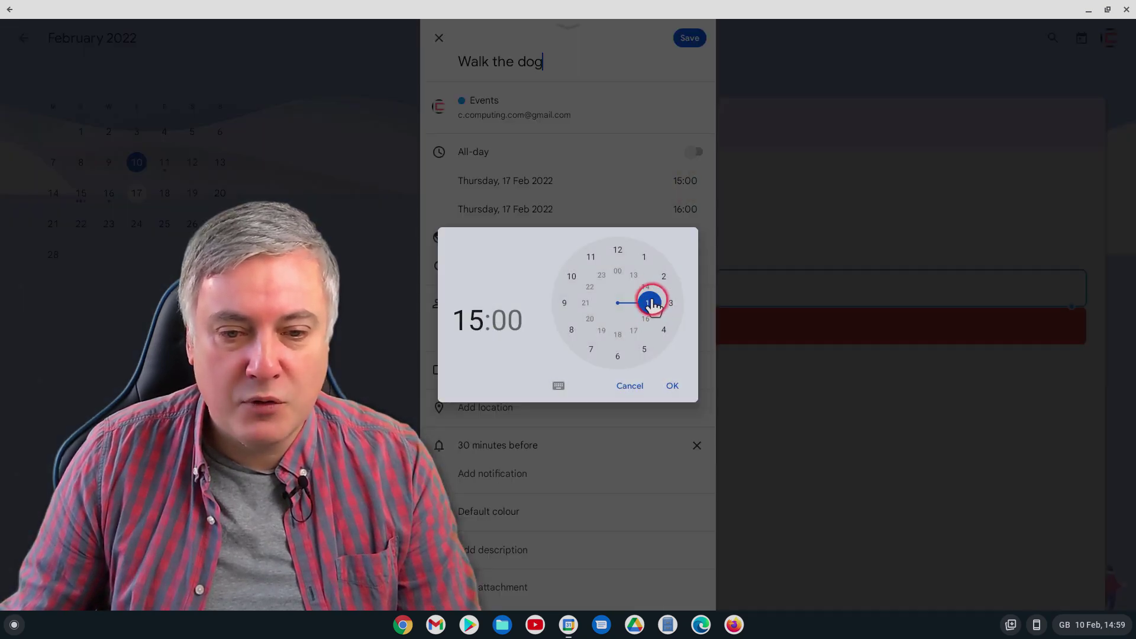
left_click_drag(652, 303, 627, 254)
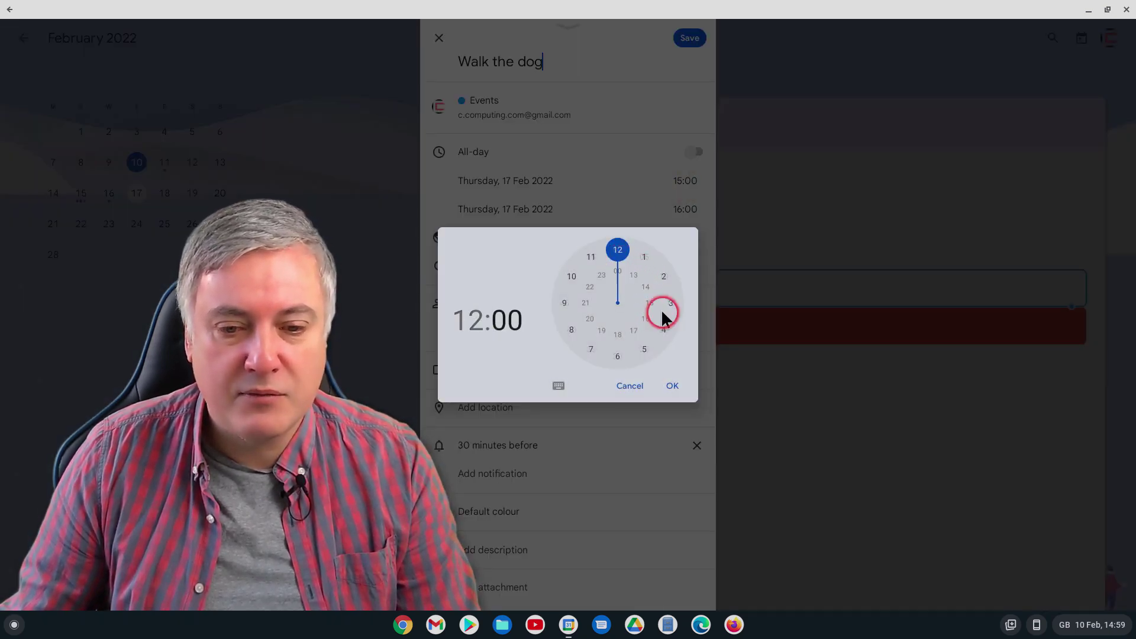
left_click(672, 385)
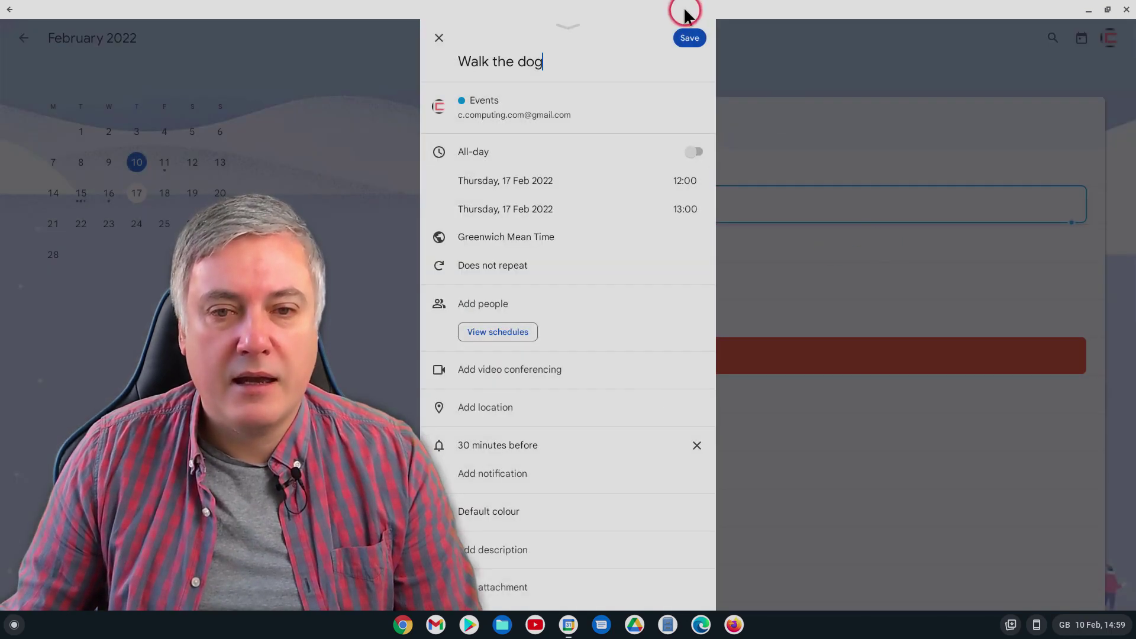
left_click(690, 40)
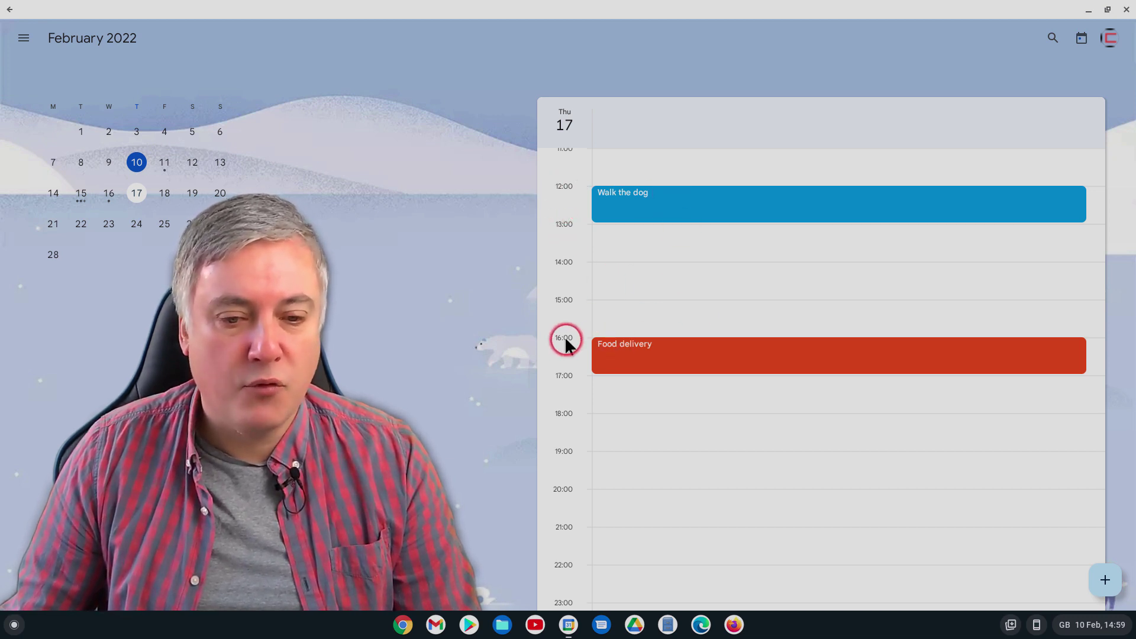
Close Google Calendar and list 17 Feb's new events in the tray calendar.
left_click(1126, 9)
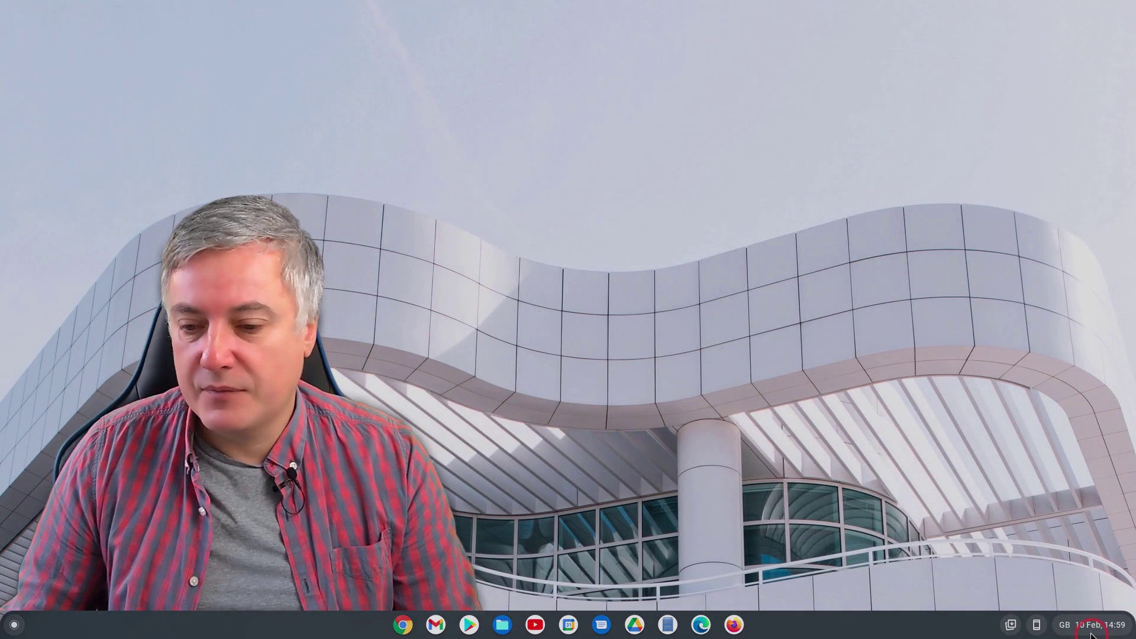
left_click(1092, 633)
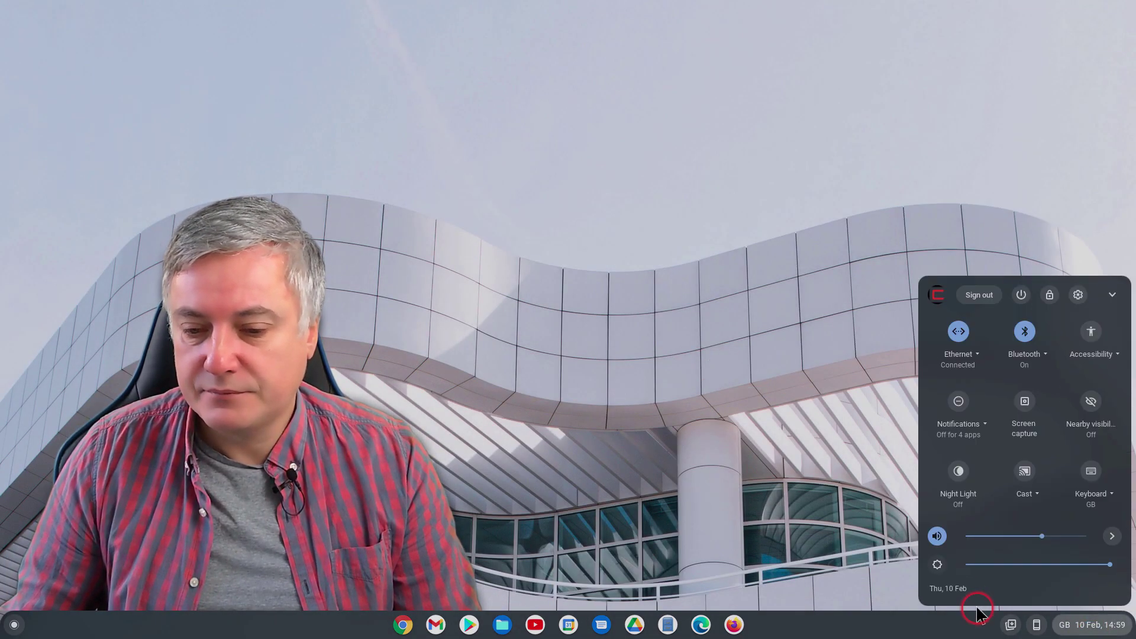
left_click(950, 589)
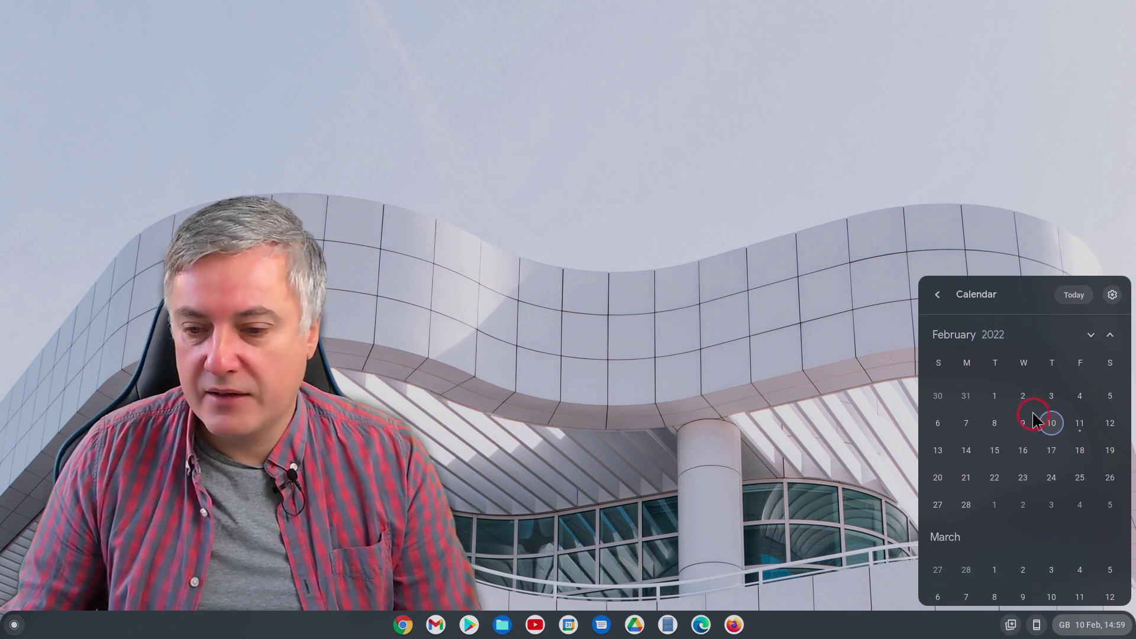
left_click(1052, 449)
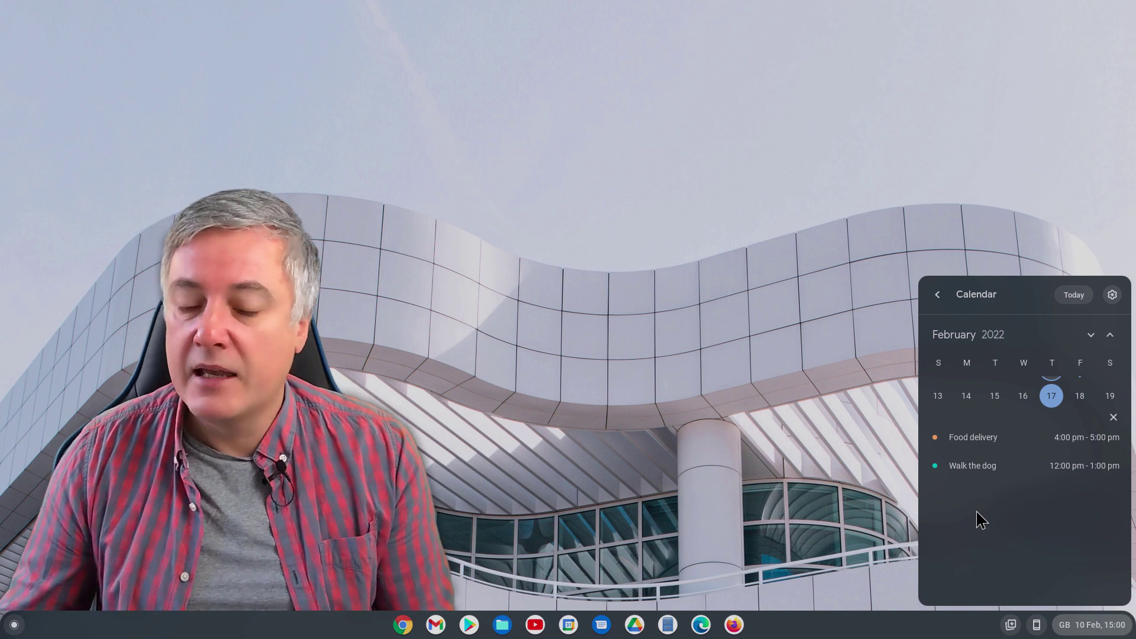
Switch from 17 Feb to 11 Feb's 'Go to the gym' event, 2:00–3:00 pm.
left_click(1112, 418)
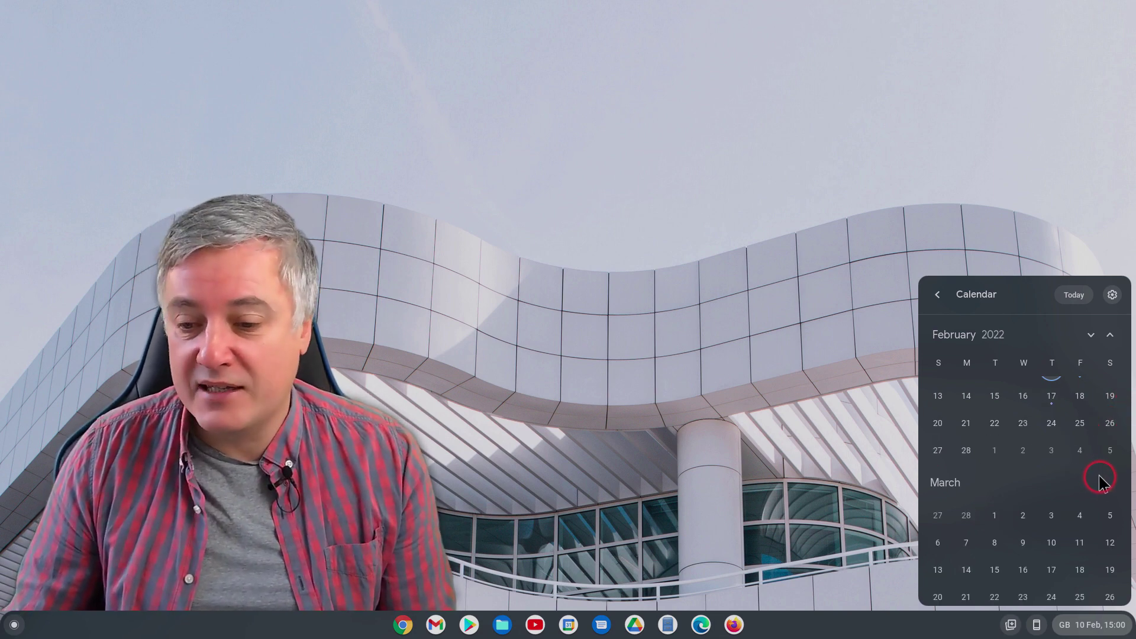
scroll(1098, 475, "up", 3)
left_click(1080, 507)
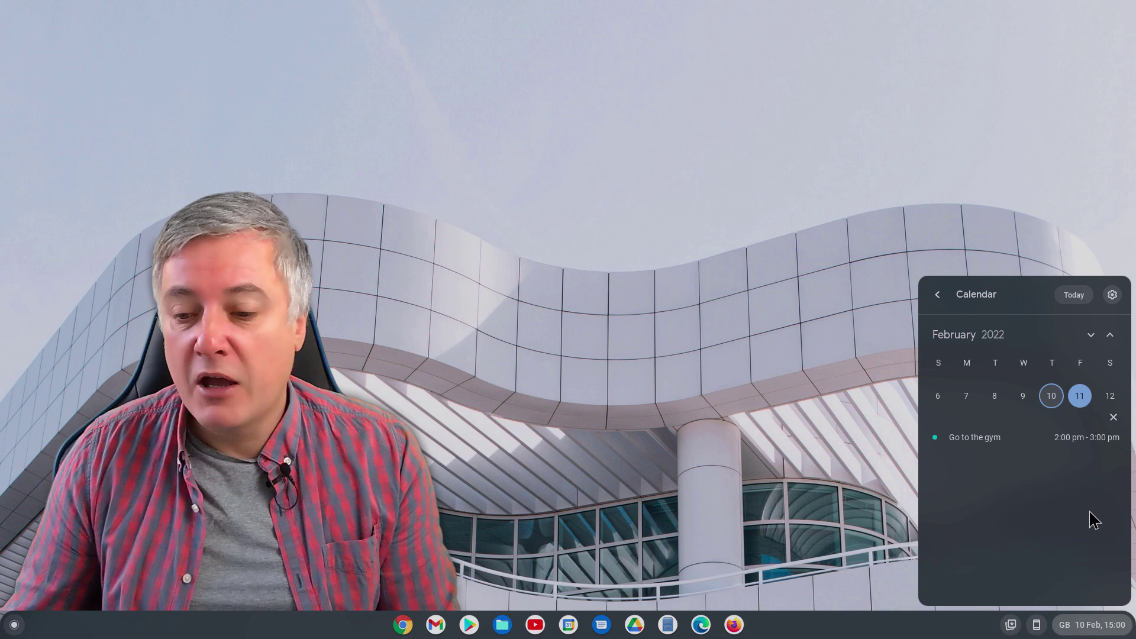
Reopen the tray calendar to Feb 11's events, then back out and dismiss quick settings to the desktop.
left_click(1093, 627)
left_click(1091, 626)
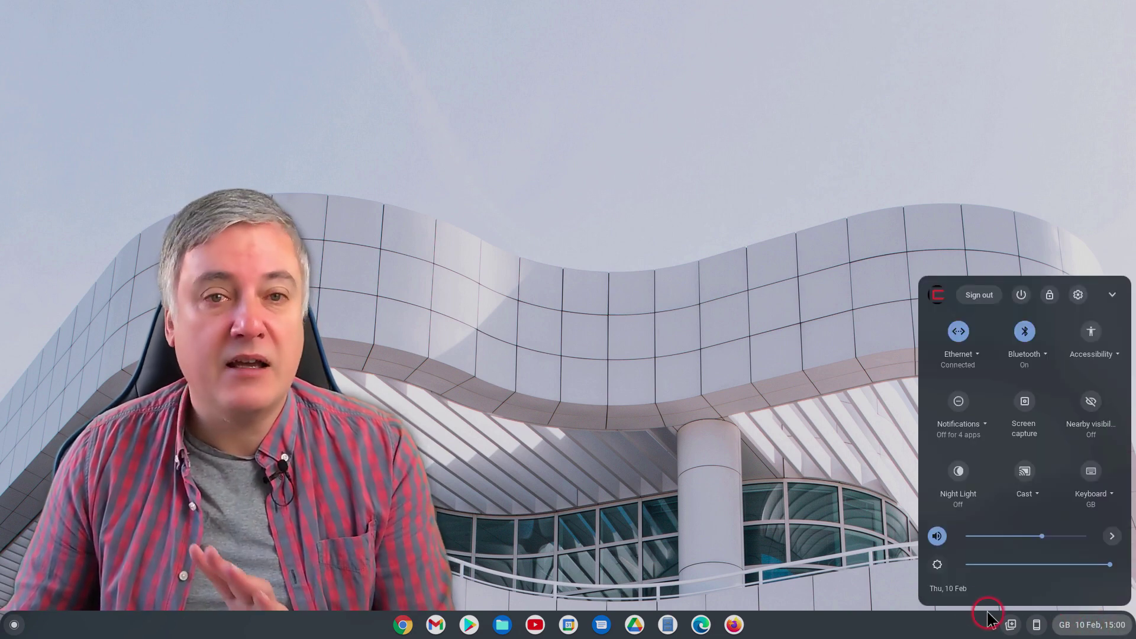
left_click(951, 592)
left_click(966, 477)
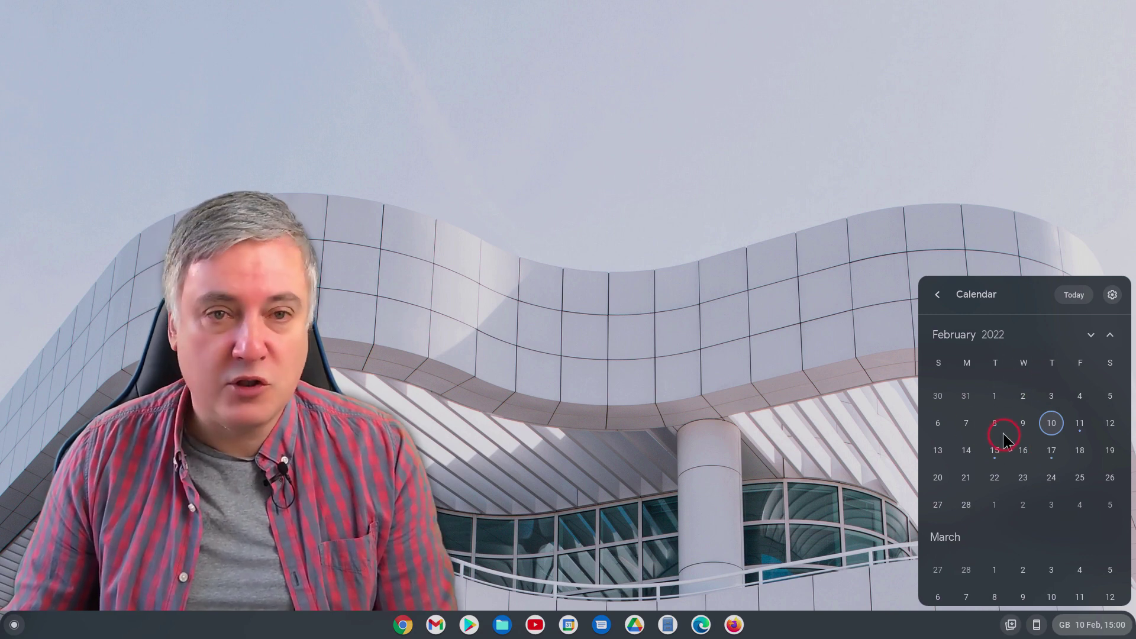
left_click(1080, 427)
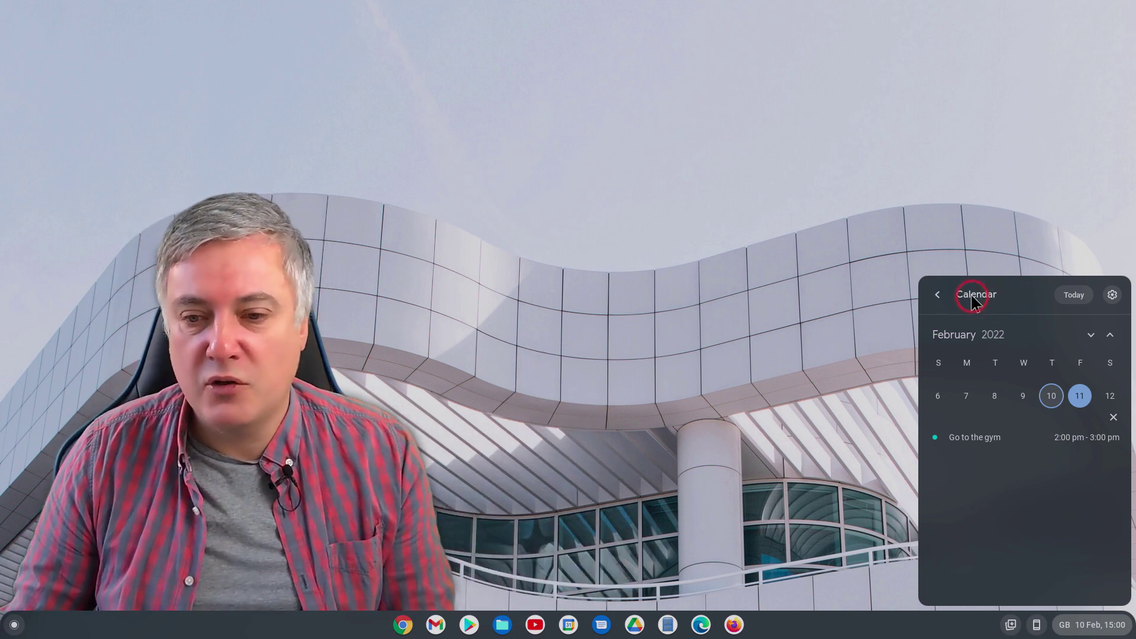
left_click(937, 296)
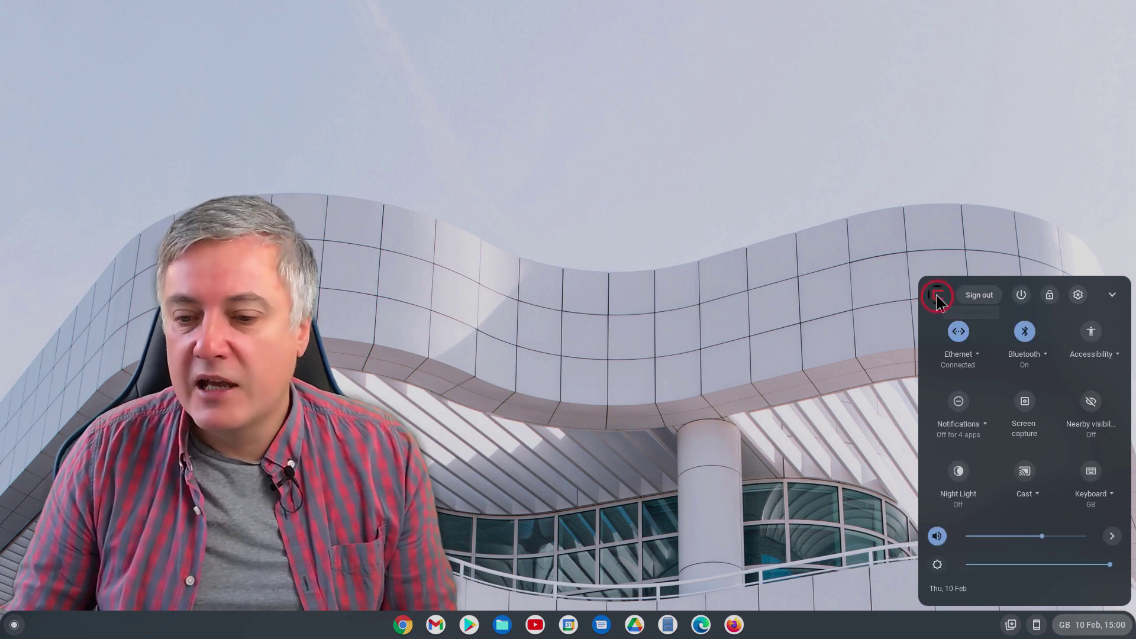
left_click(761, 320)
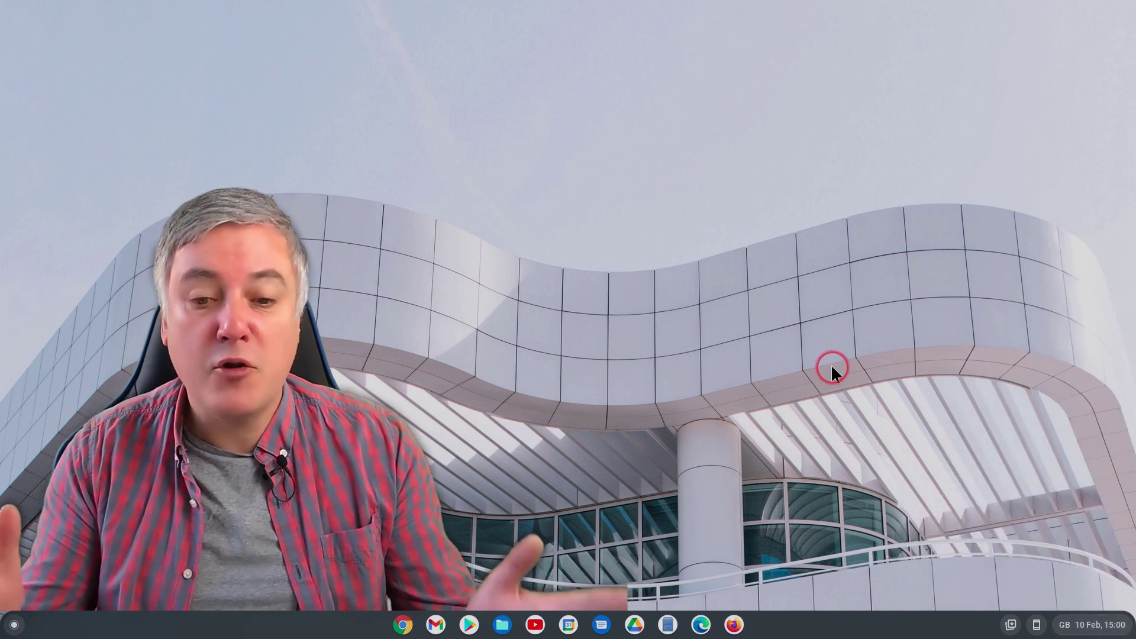